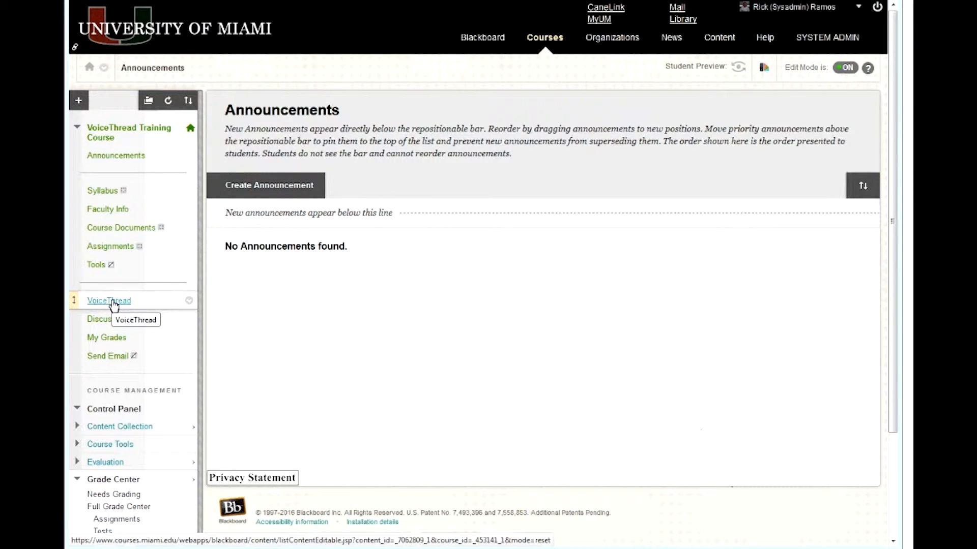
Add a VoiceThread mashup item named "Voicethread" to the course's VoiceThread content area and submit it
click(112, 302)
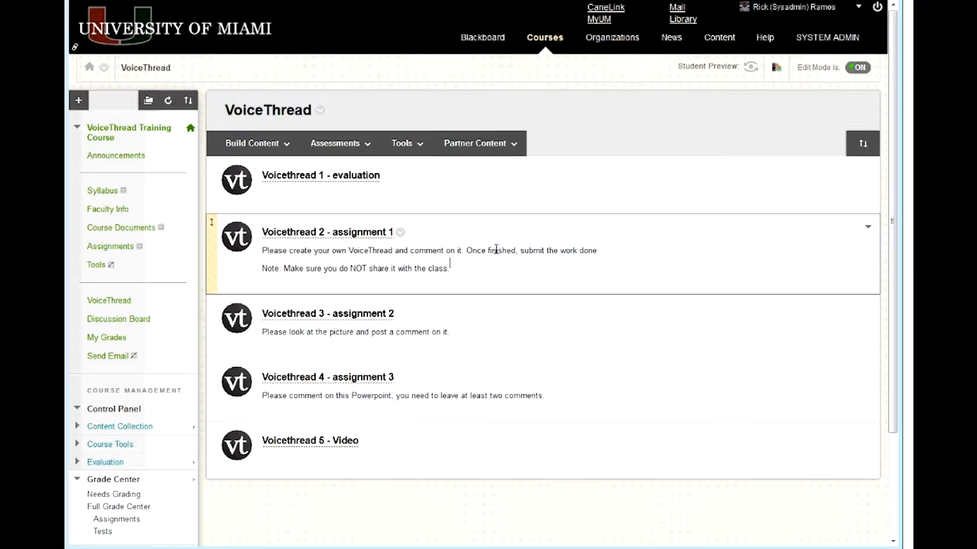
click(266, 148)
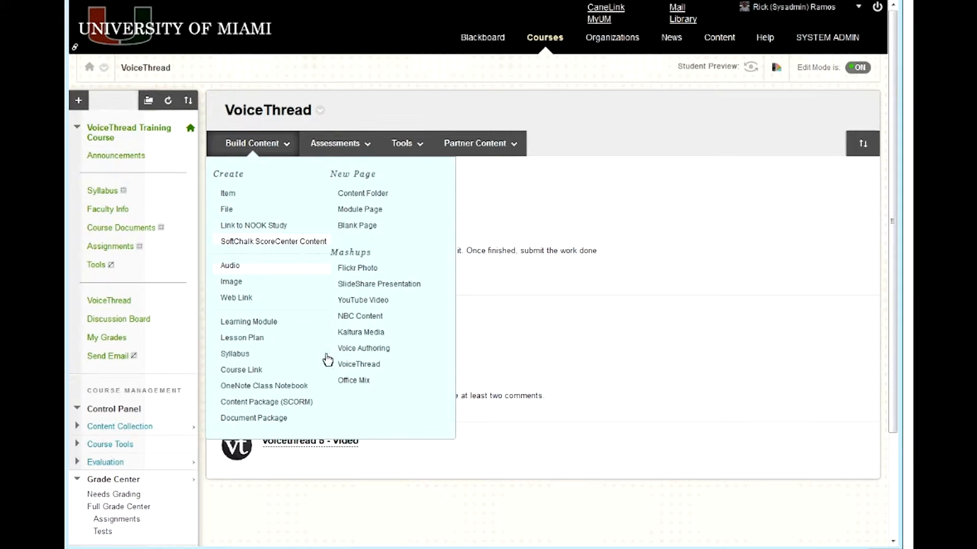
click(377, 368)
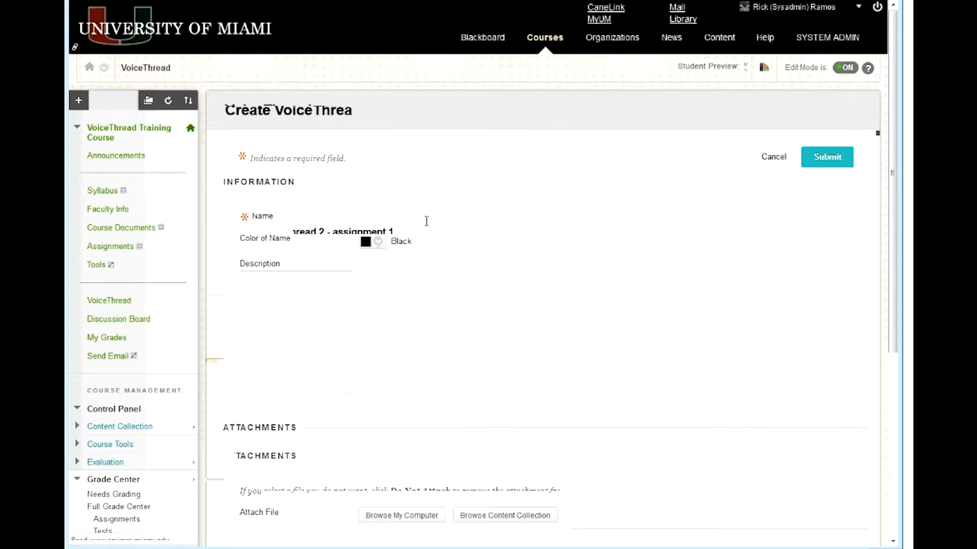
click(410, 216)
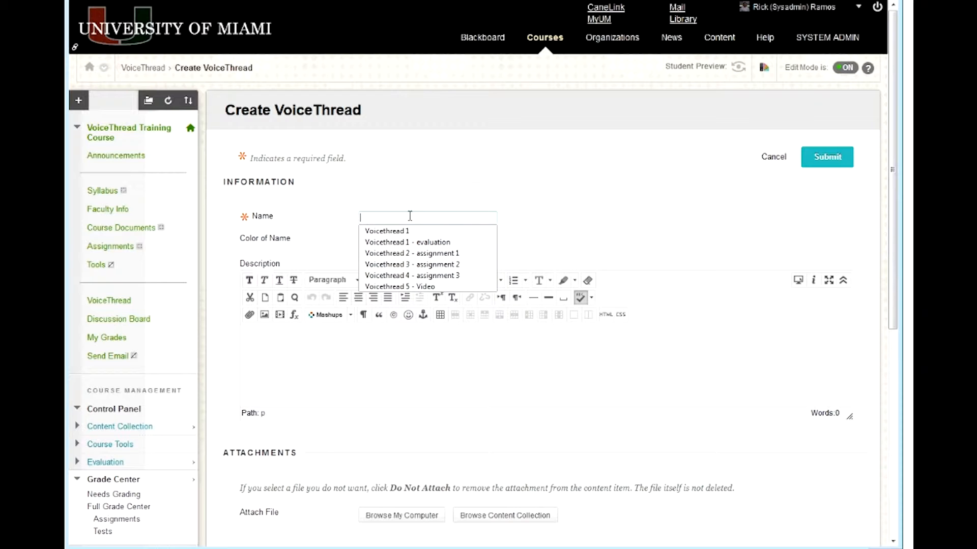
text(Voicet)
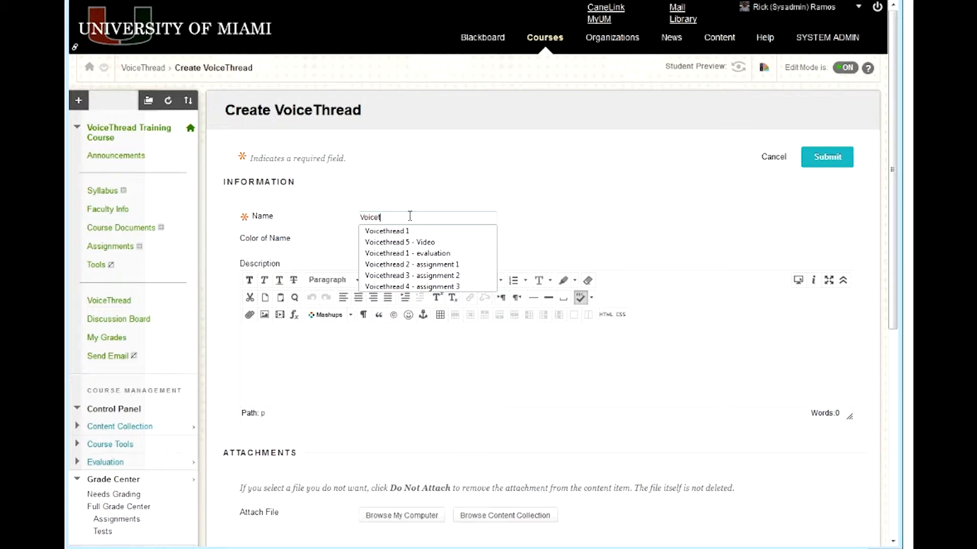
text(hread)
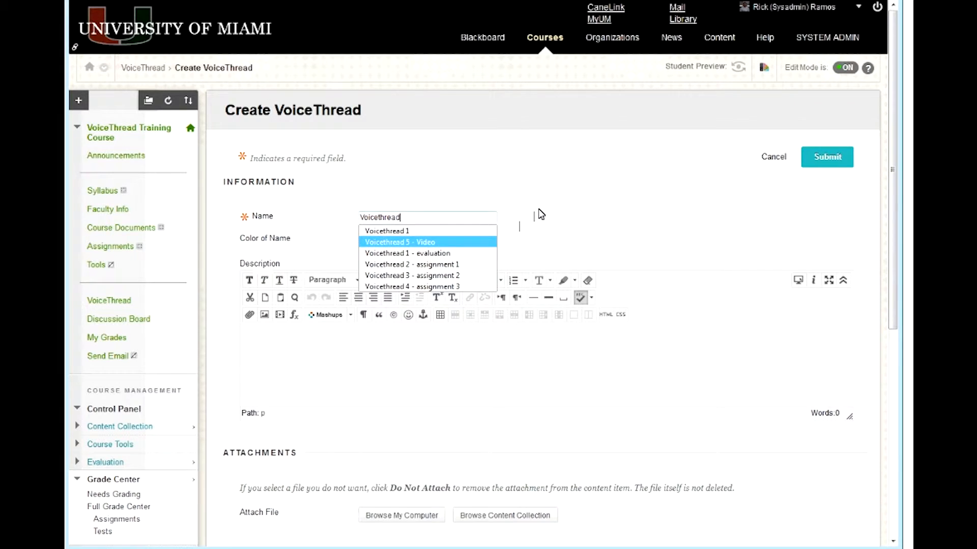
click(531, 224)
scroll(526, 255, down, 3)
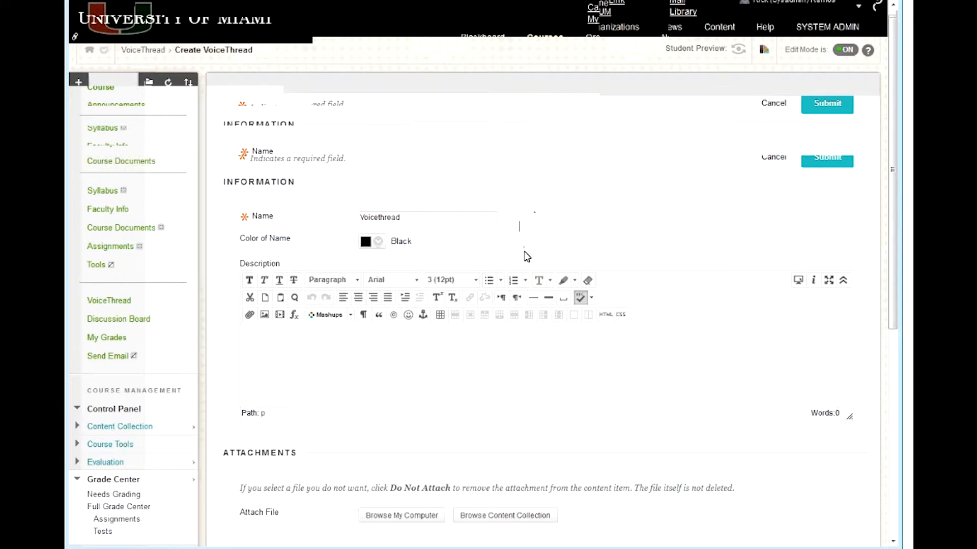
scroll(526, 256, down, 3)
click(827, 89)
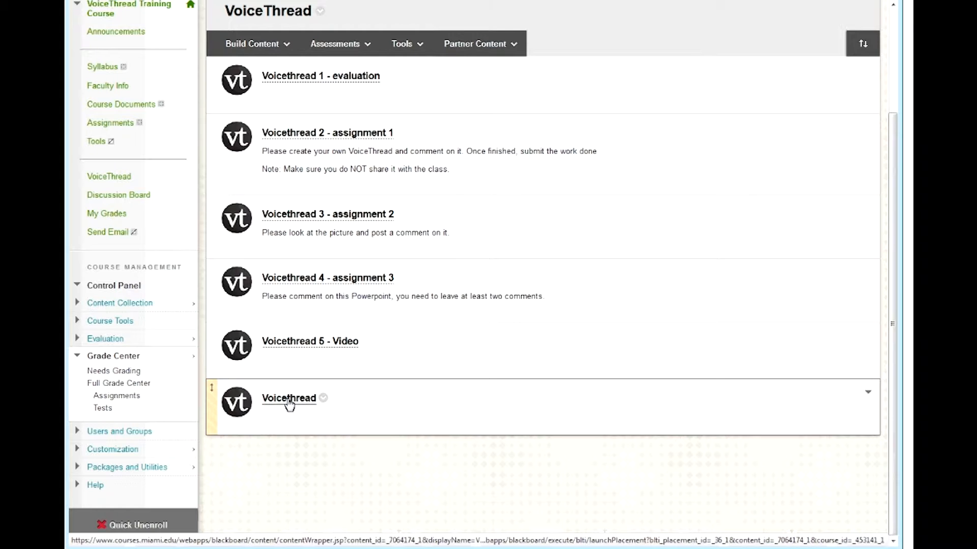
Open the new Voicethread item, set it up as an Individual VT and start creating a new VoiceThread
click(289, 399)
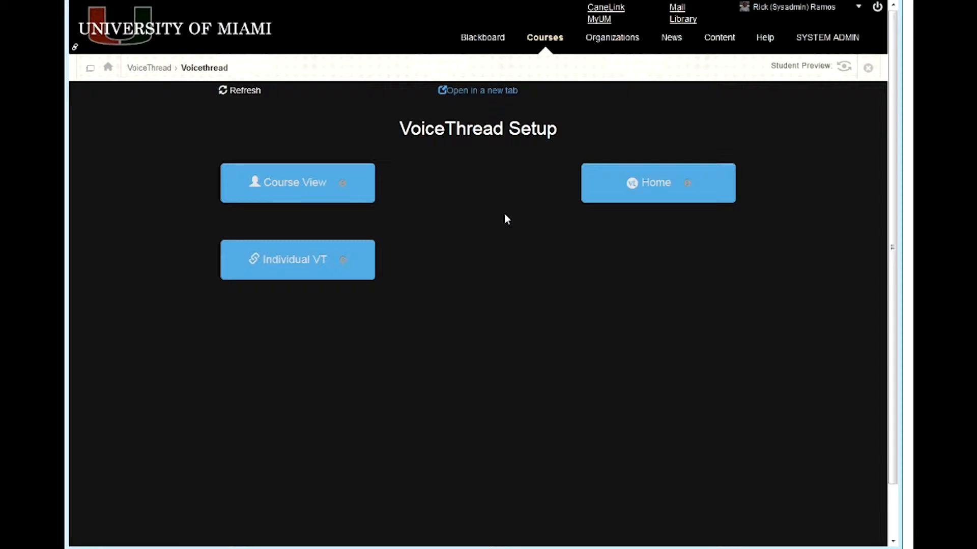
click(298, 264)
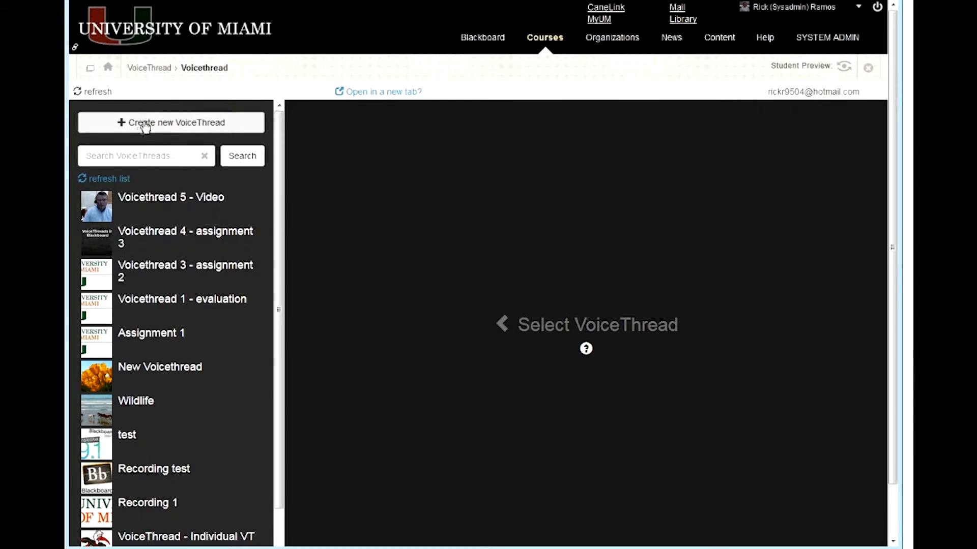
click(166, 127)
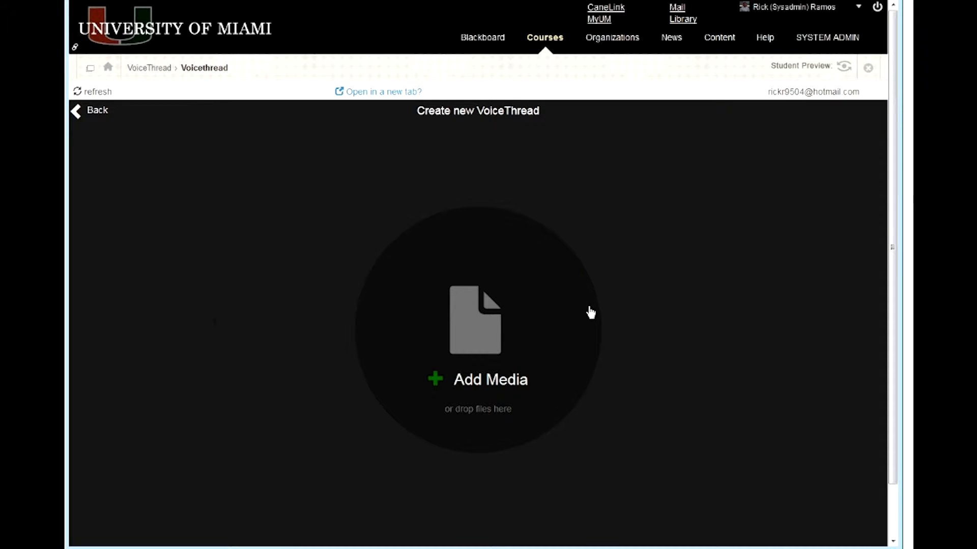
Add Sebastian.jpg from the computer's UM logos folder on Local Disk (F:) as the VoiceThread's media
click(465, 384)
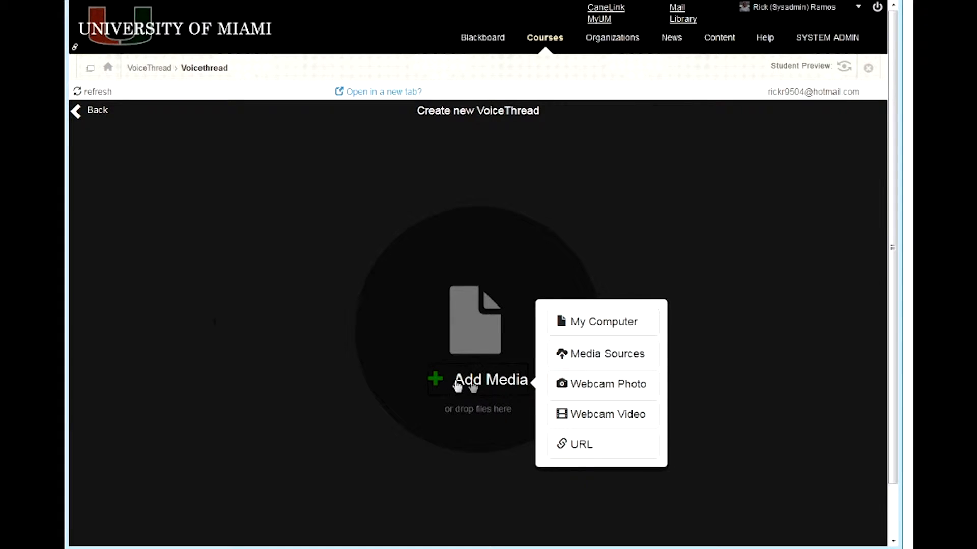
click(597, 326)
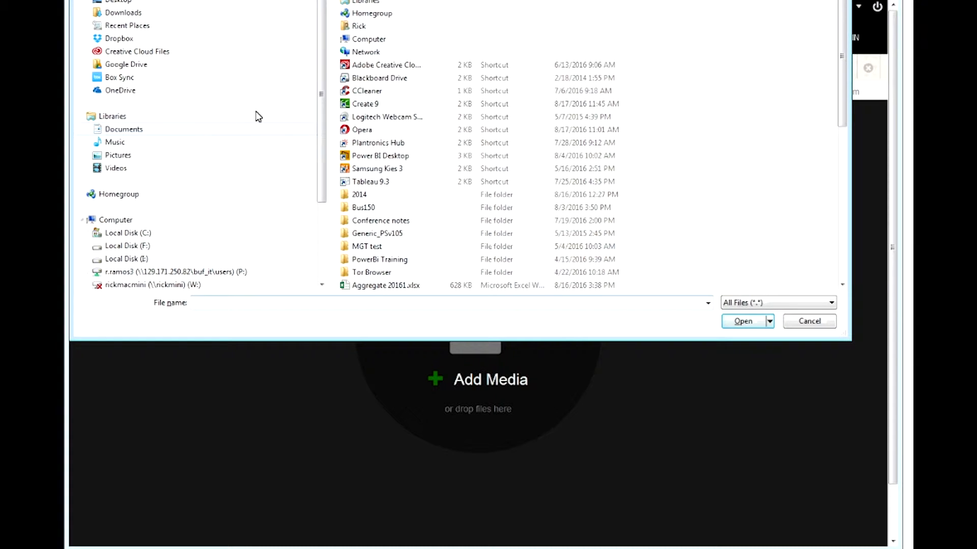
click(145, 247)
scroll(443, 191, down, 3)
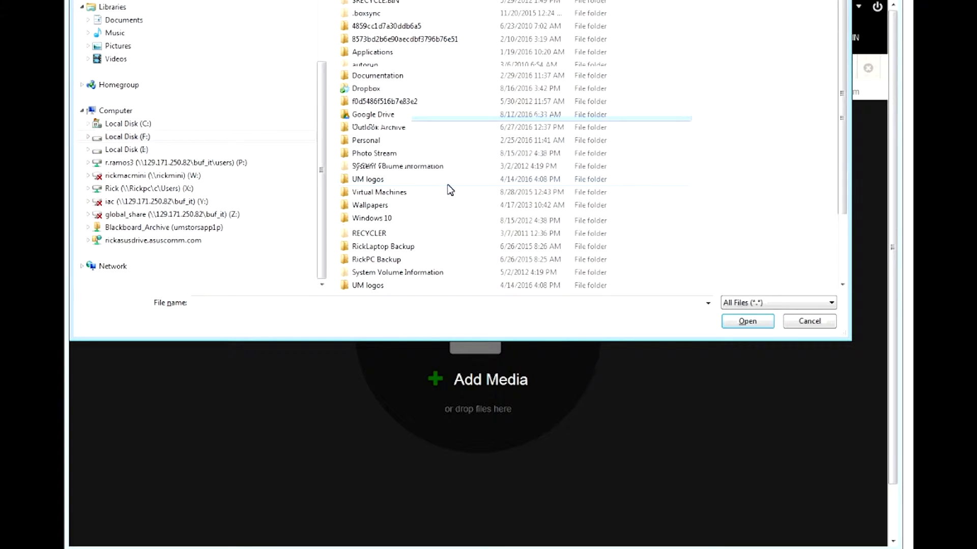
double_click(369, 183)
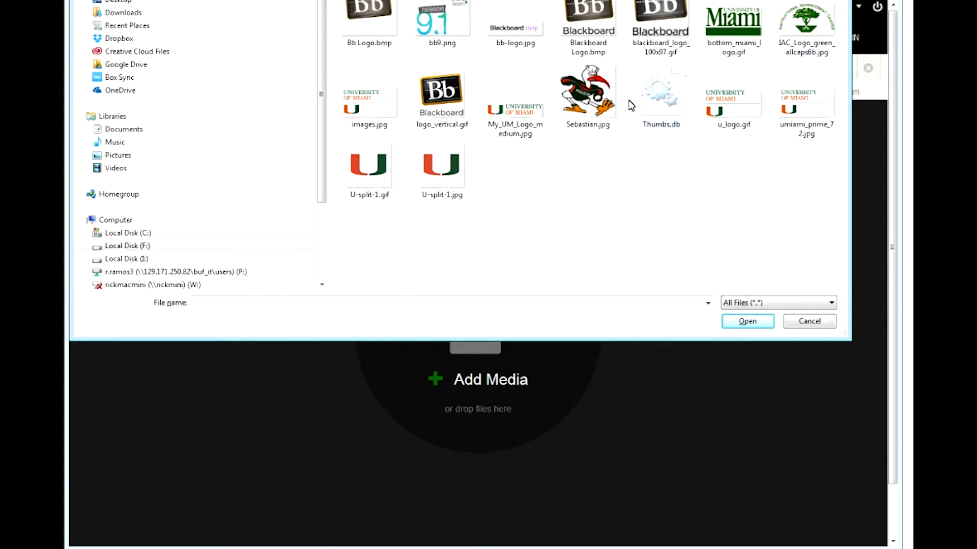
click(589, 101)
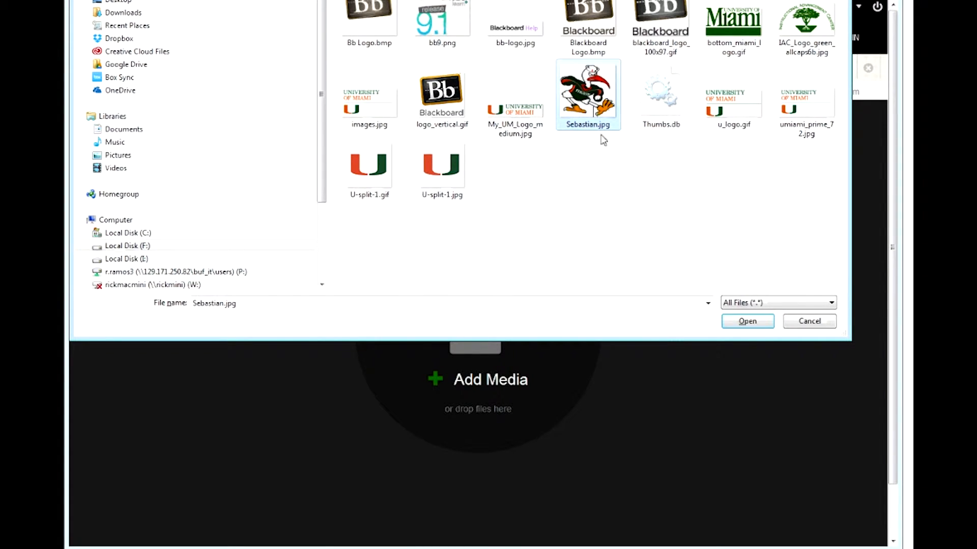
click(747, 321)
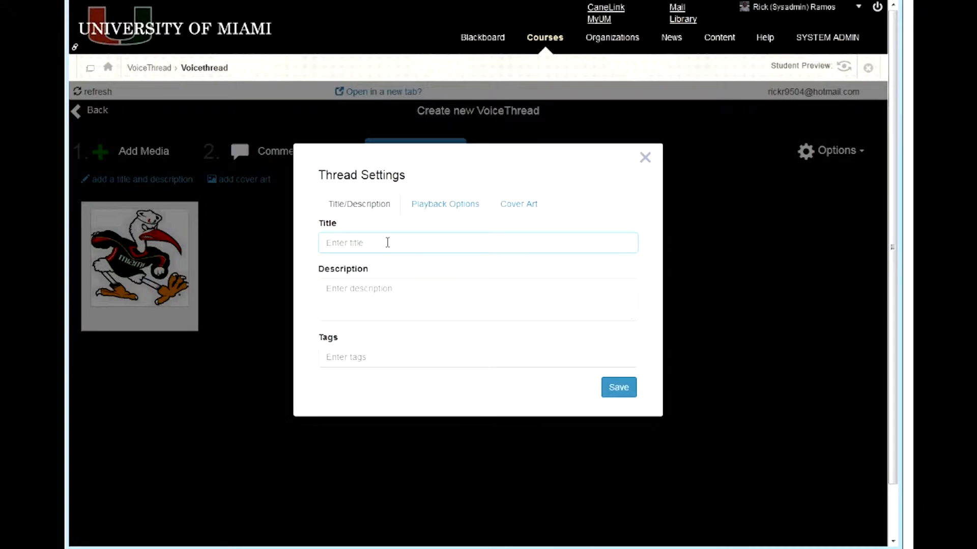
Give the thread the title "Voicethread" and save its settings
click(386, 243)
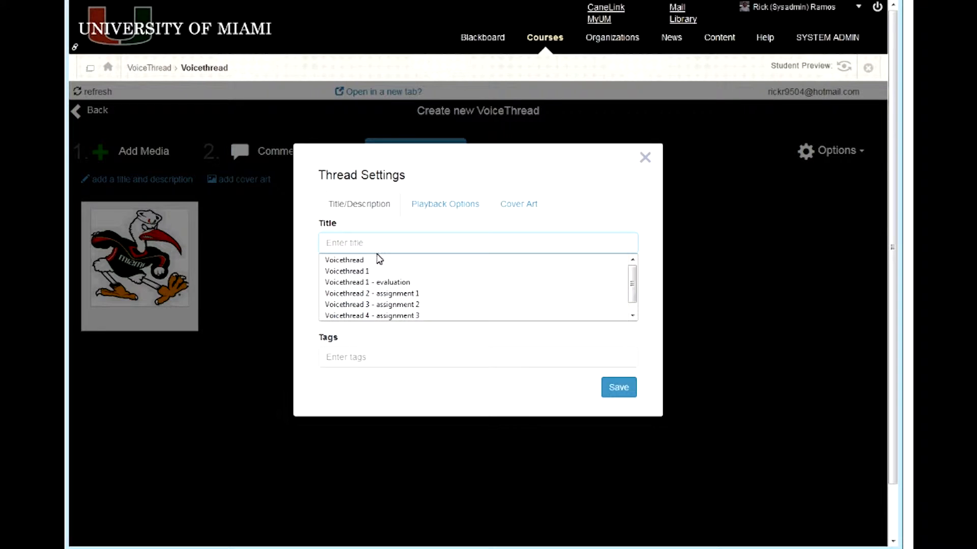
click(374, 261)
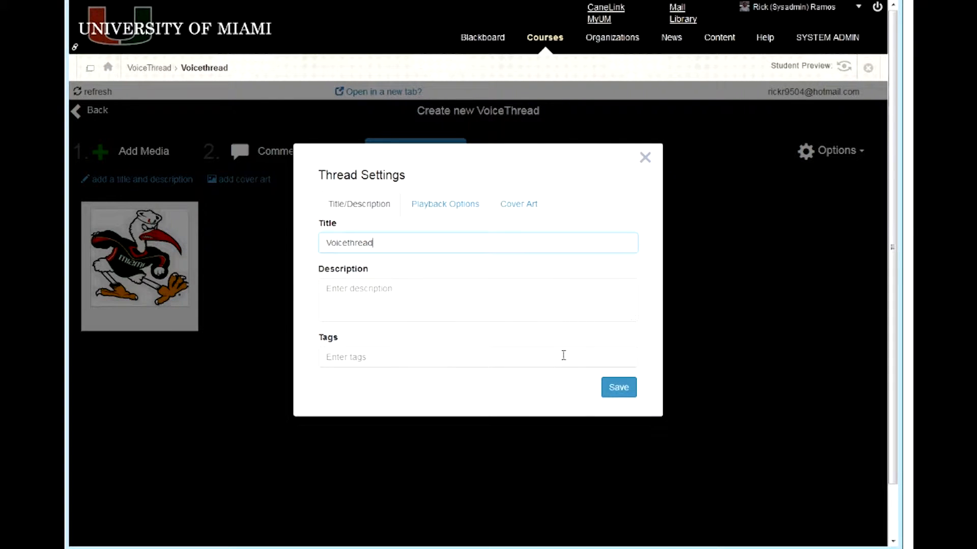
click(619, 389)
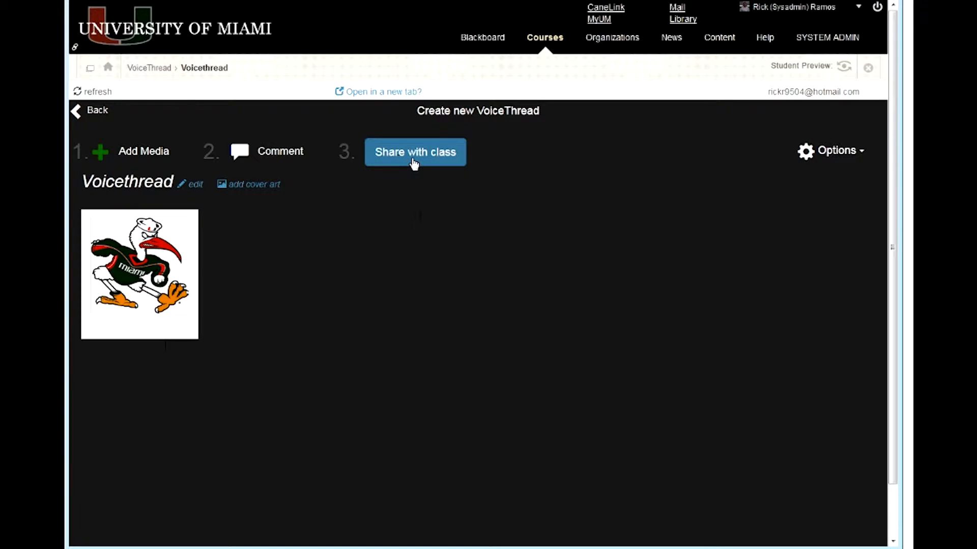
Record an audio comment of about 17 seconds on the slide, allowing microphone access, save it and return to the VoiceThread's creation page
click(245, 155)
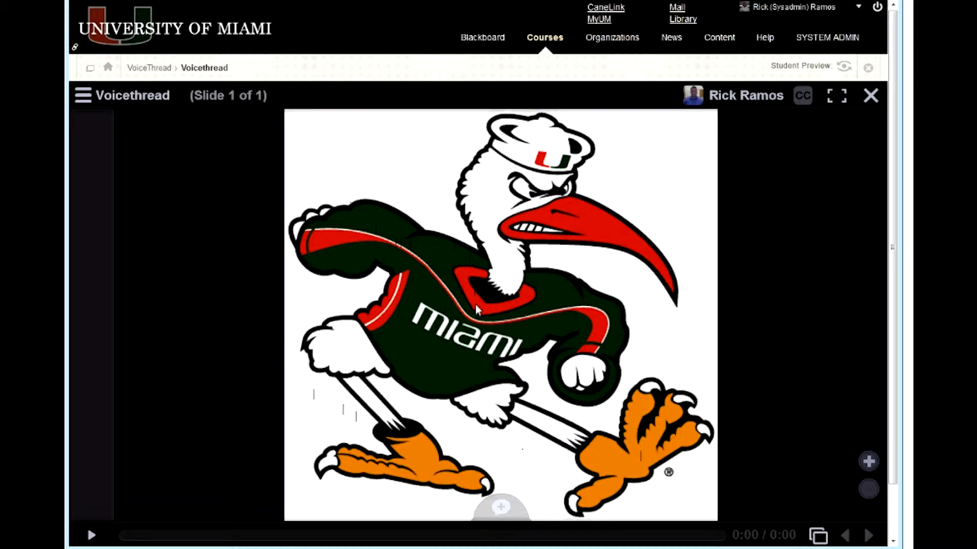
click(501, 509)
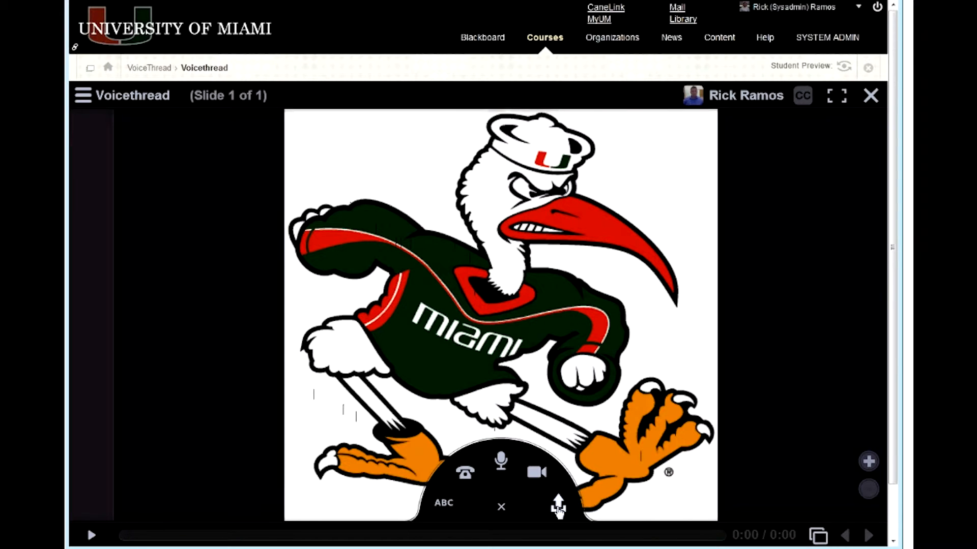
click(503, 463)
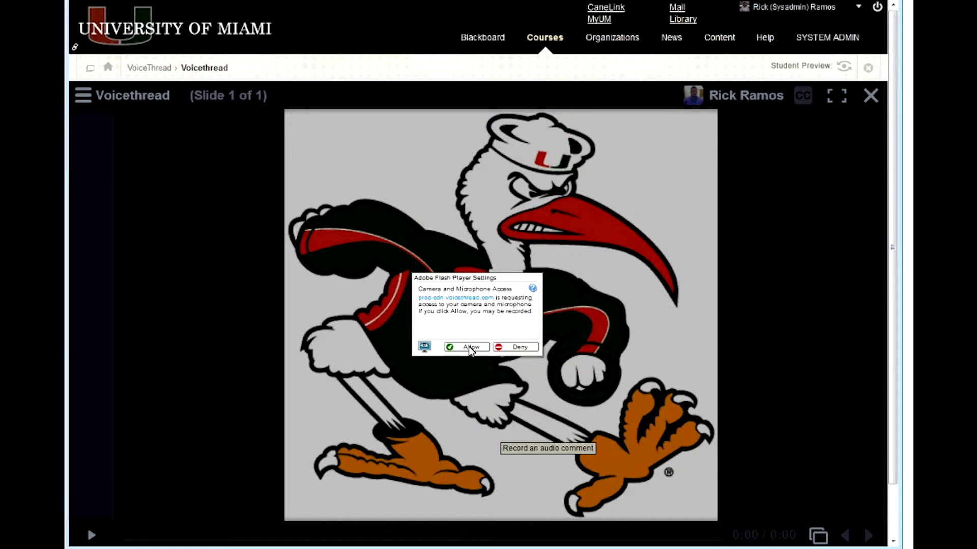
click(471, 348)
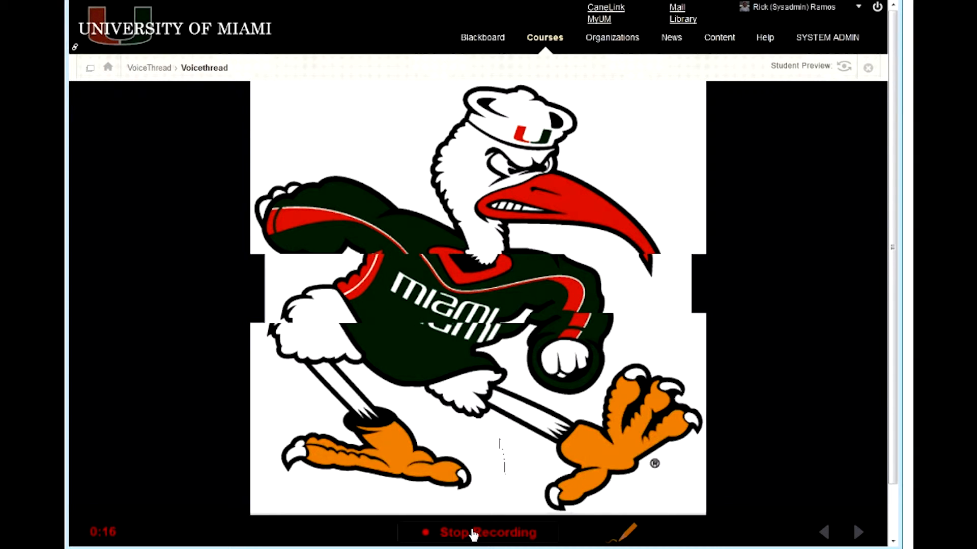
click(473, 533)
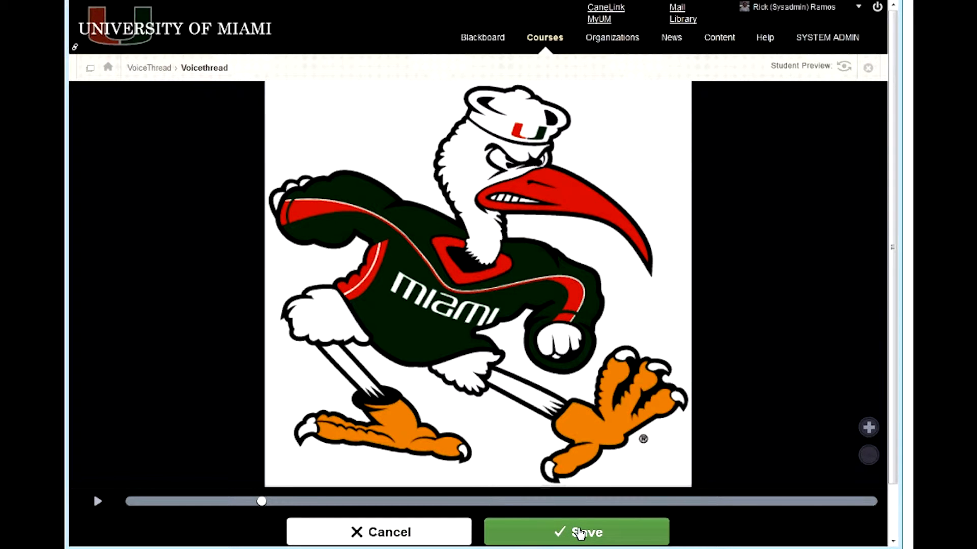
click(580, 532)
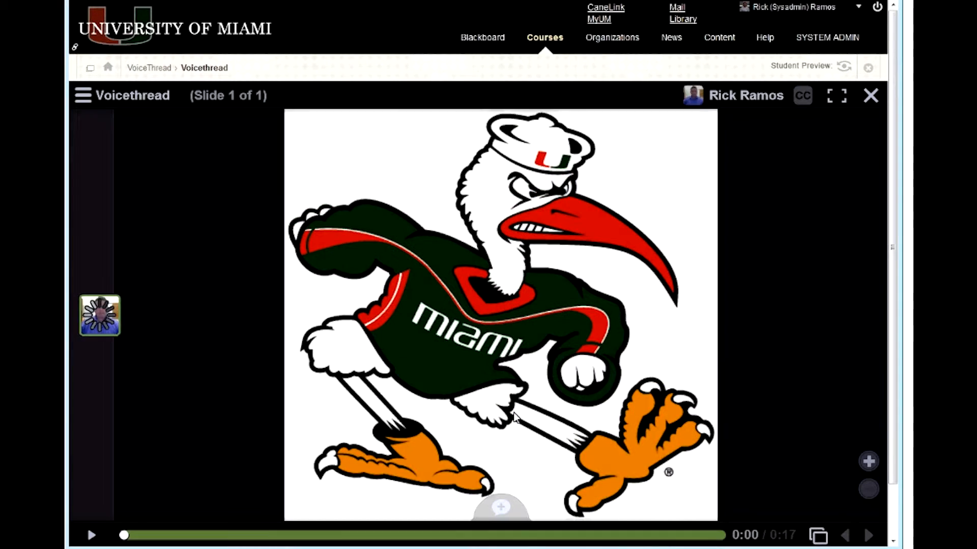
click(83, 100)
click(113, 169)
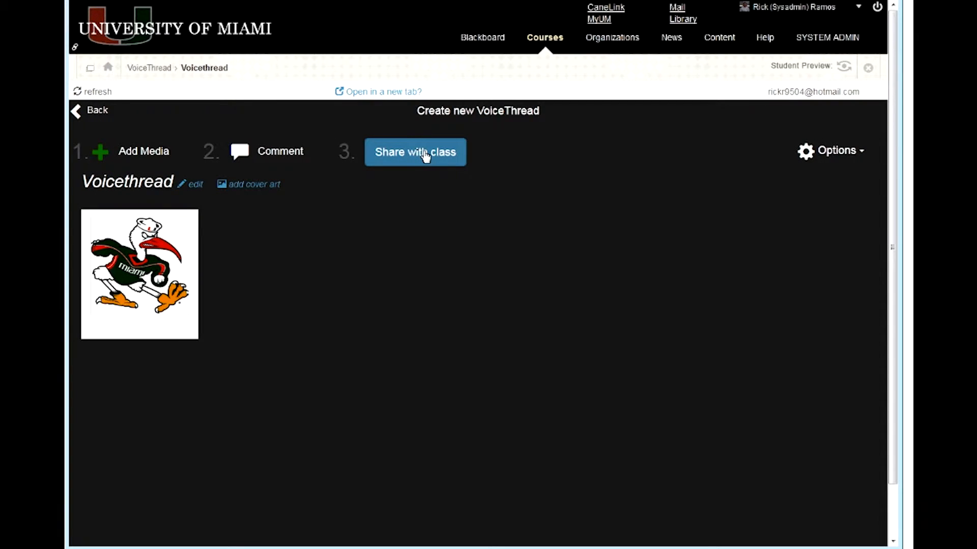
Share the finished VoiceThread with the class and return to the course
click(422, 154)
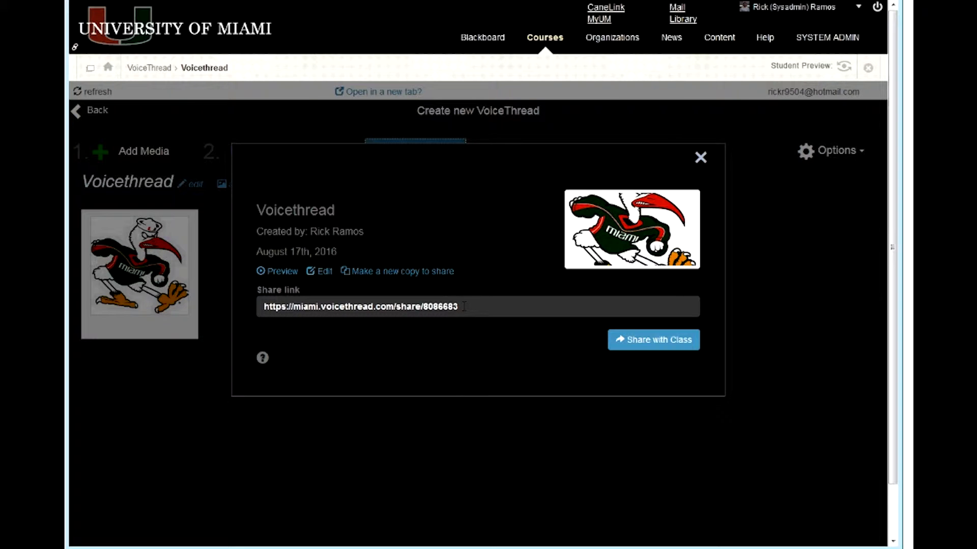
click(660, 341)
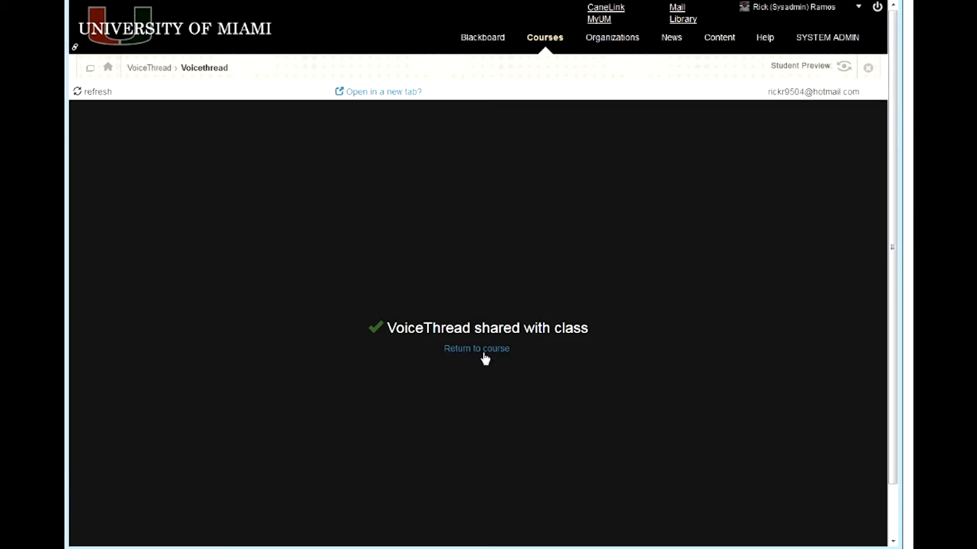
click(482, 352)
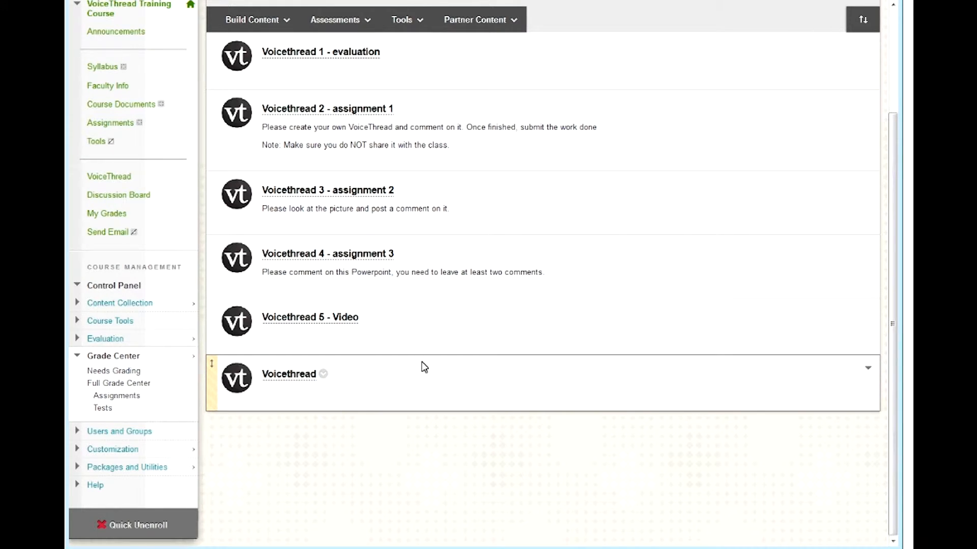
Start a new VoiceThread item and examine the grading settings offered by enabling evaluation, then leave without submitting
scroll(290, 452, up, 3)
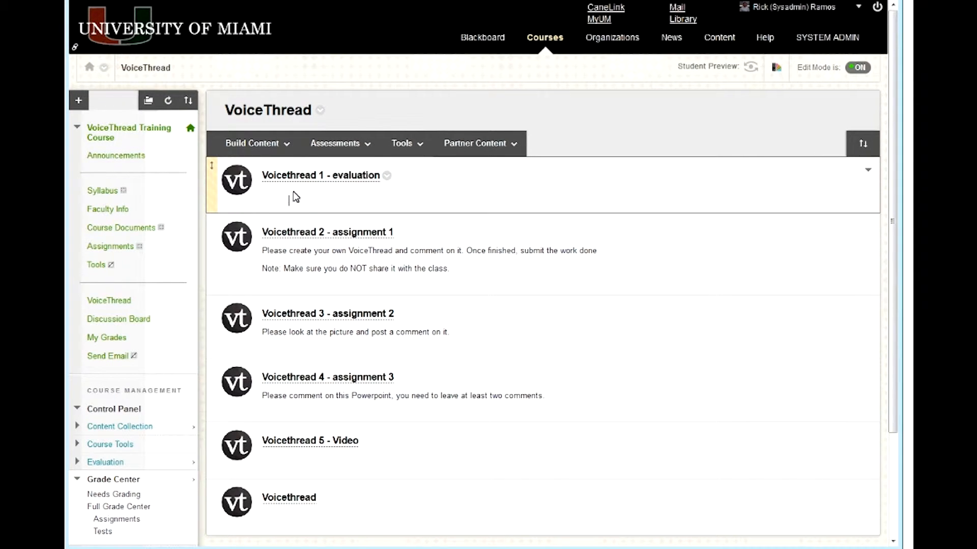
click(279, 143)
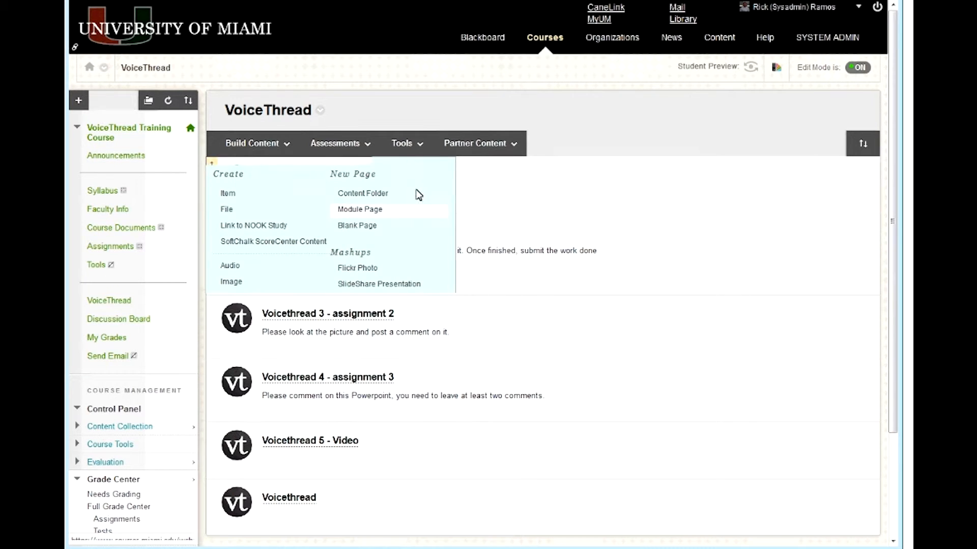
click(284, 148)
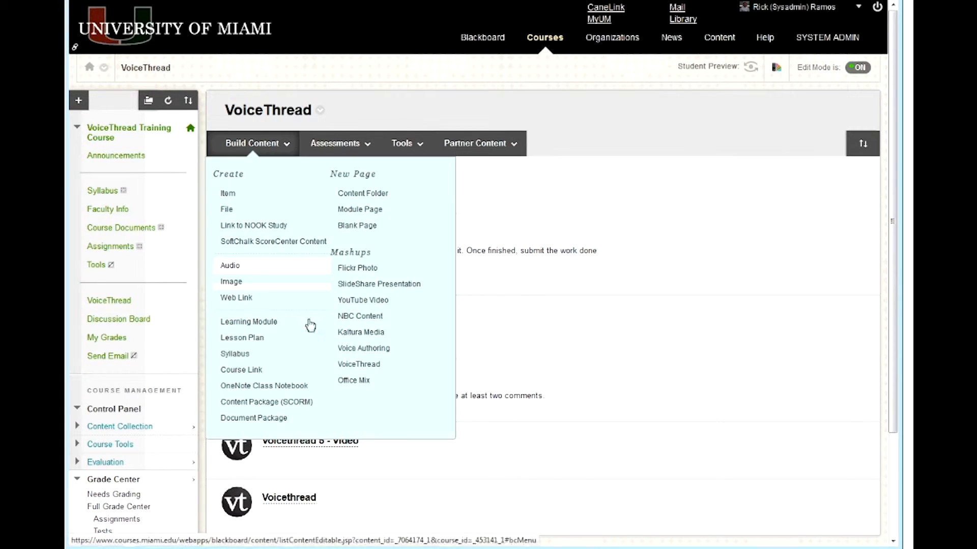
click(370, 367)
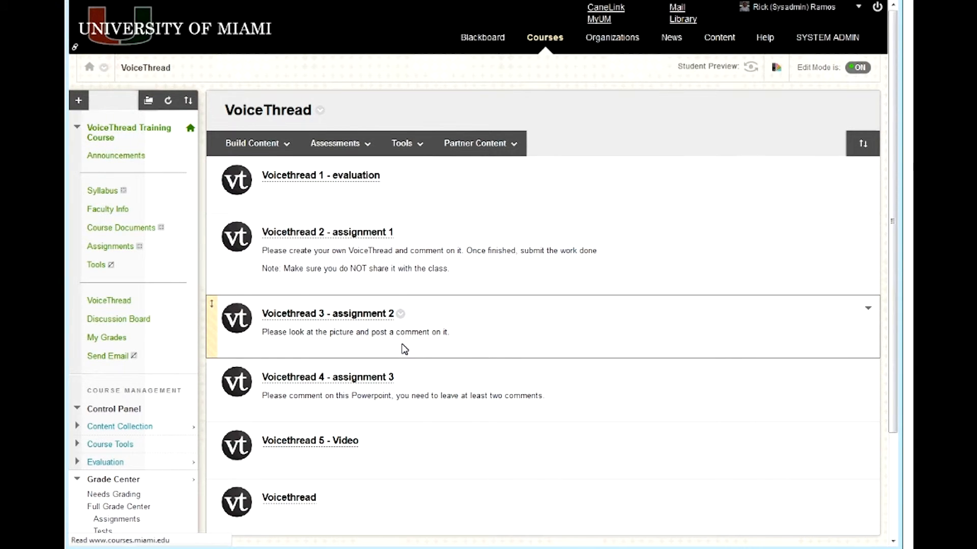
scroll(306, 325, down, 3)
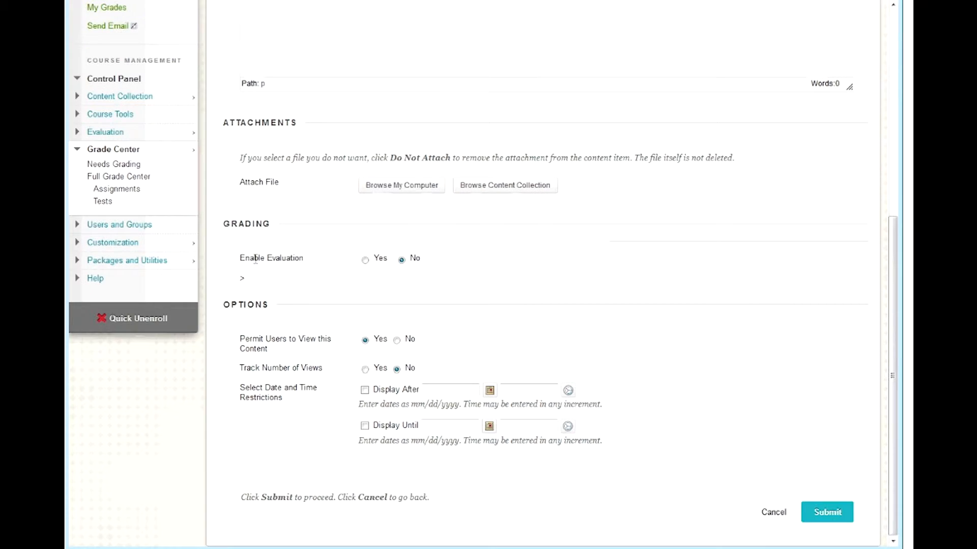
click(365, 261)
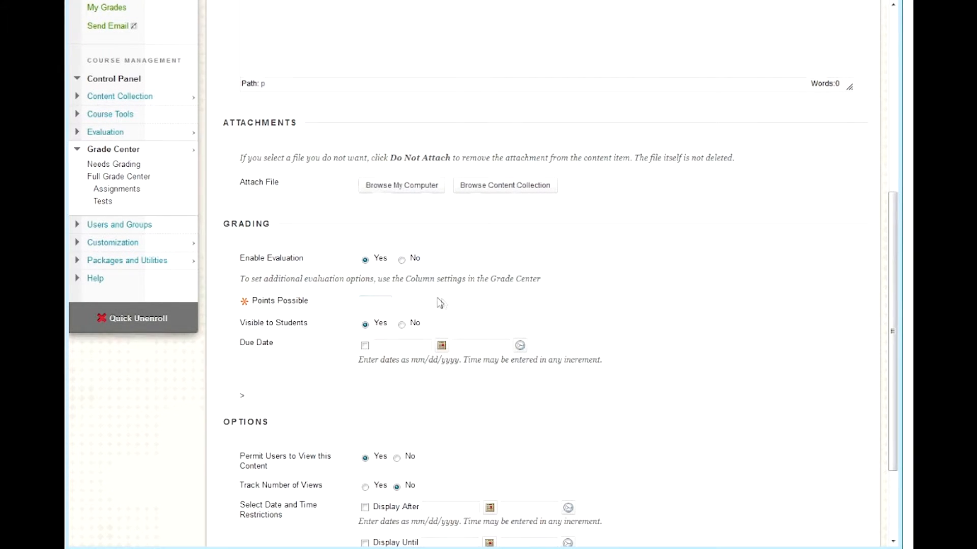
scroll(593, 317, down, 3)
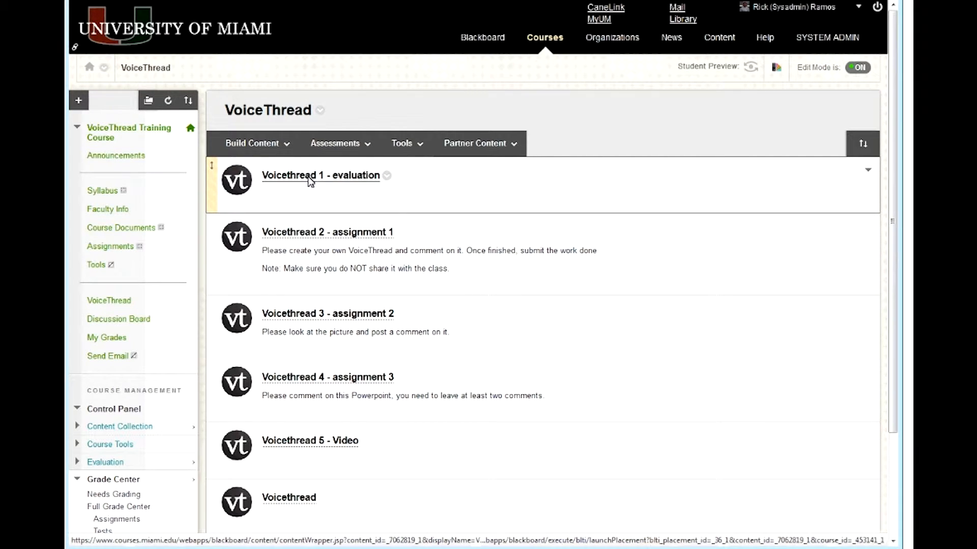
Open Voicethread 1 - evaluation, examine its existing comments and the available comment types, and return to the VoiceThread content area
click(310, 178)
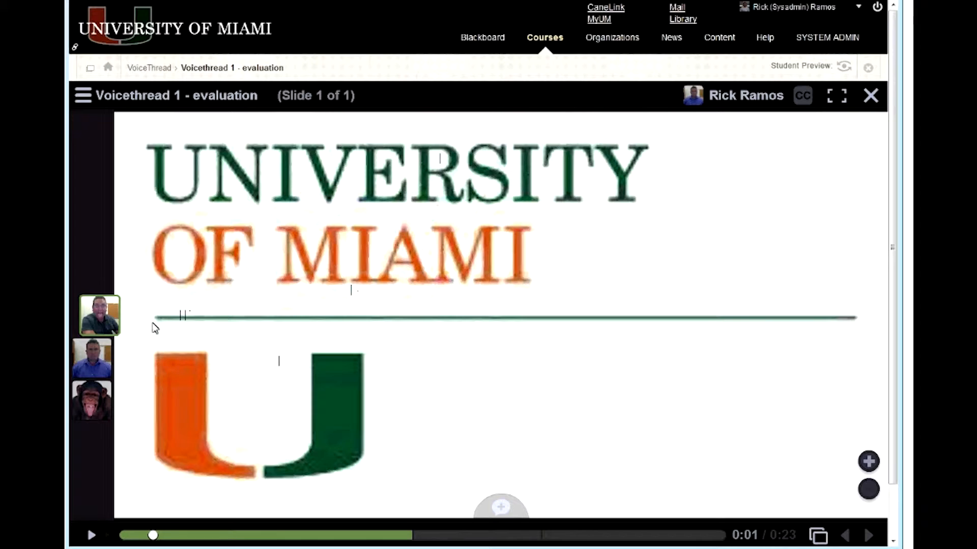
mouse_move(101, 325)
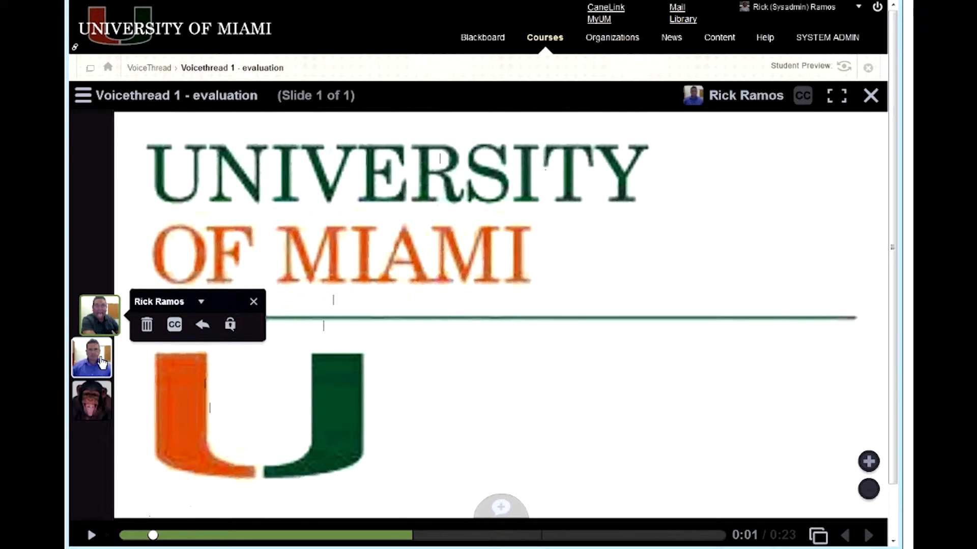
mouse_move(97, 362)
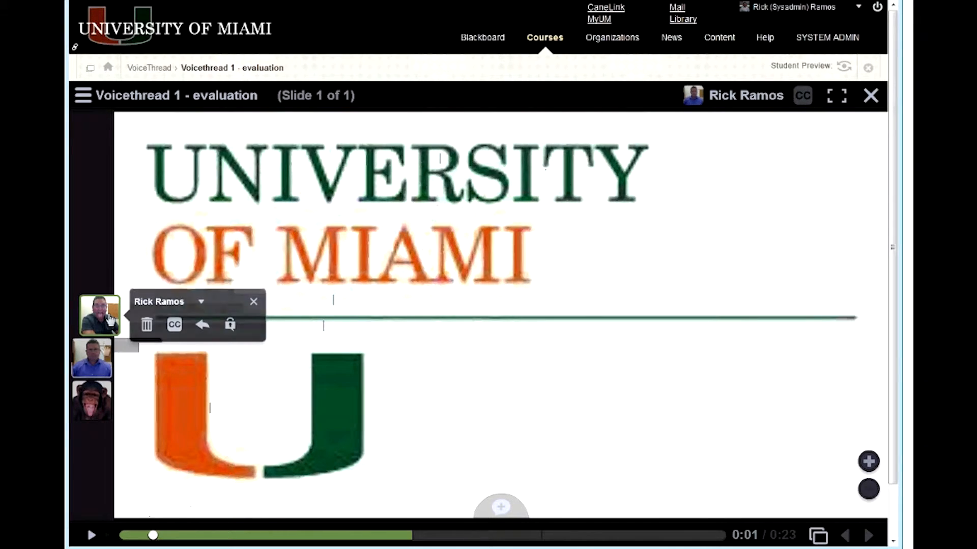
mouse_move(93, 410)
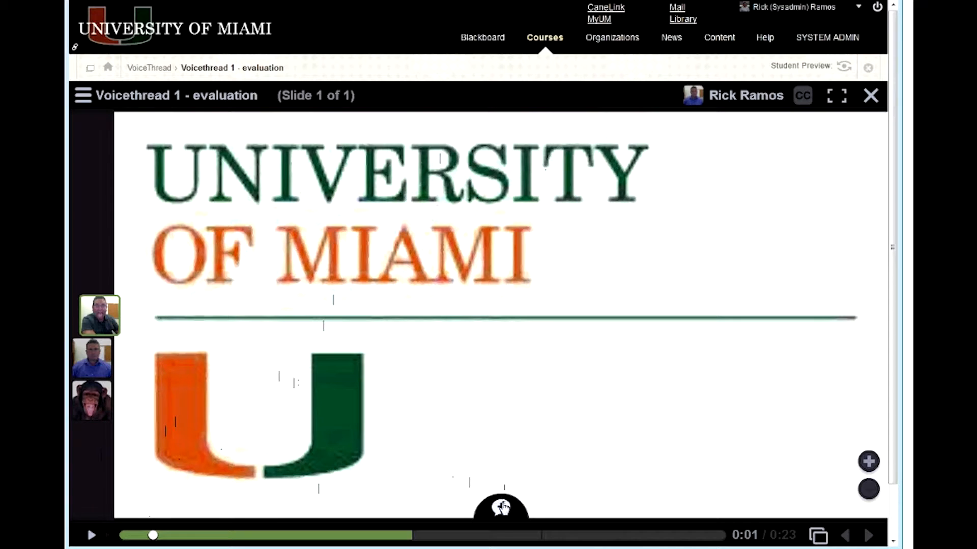
click(501, 508)
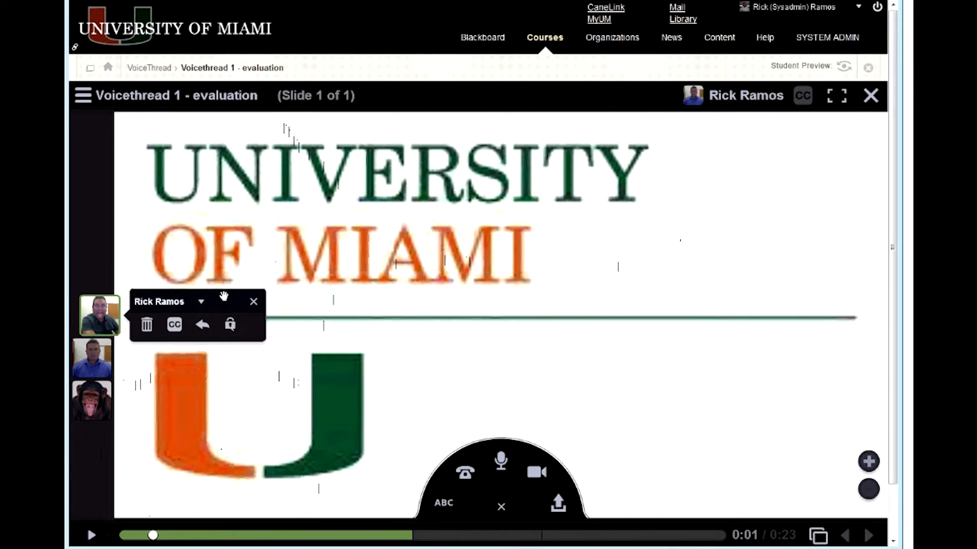
click(150, 69)
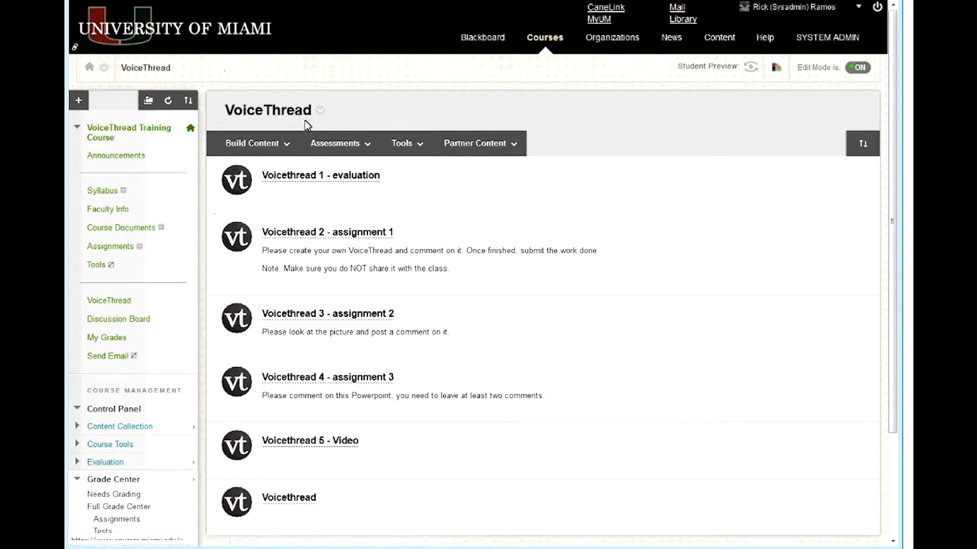
Create a new VoiceThread content item in the course and name it "Voicethread 2 - Test 1"
click(265, 147)
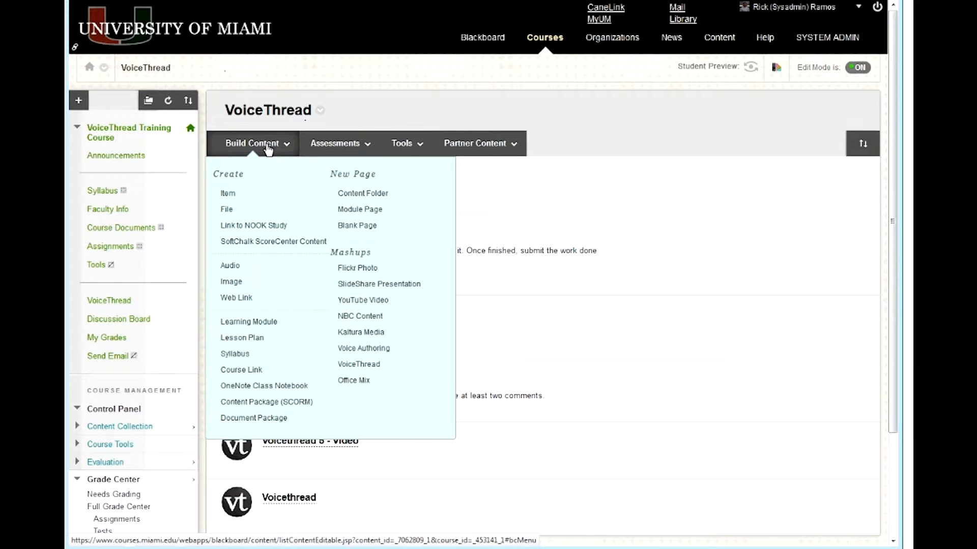
click(307, 147)
click(262, 147)
click(370, 365)
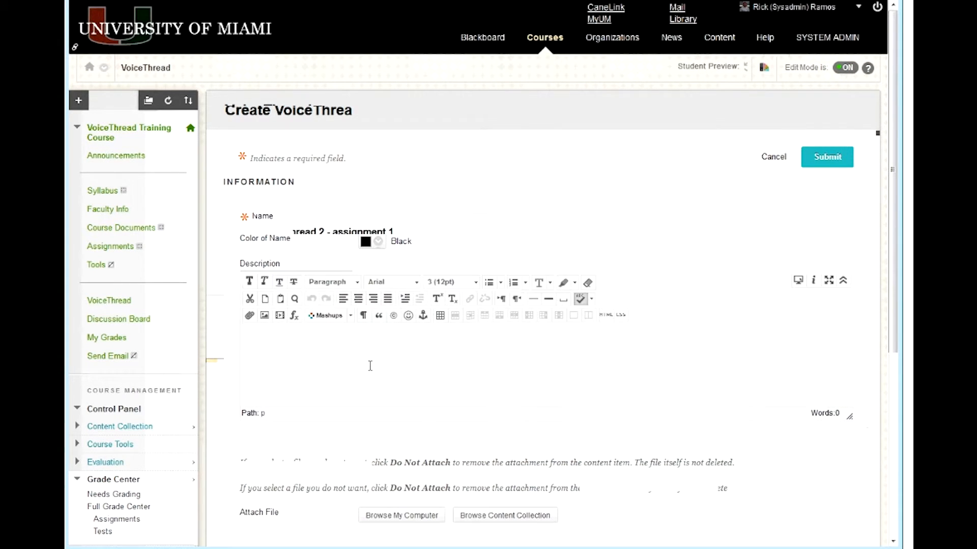
click(399, 218)
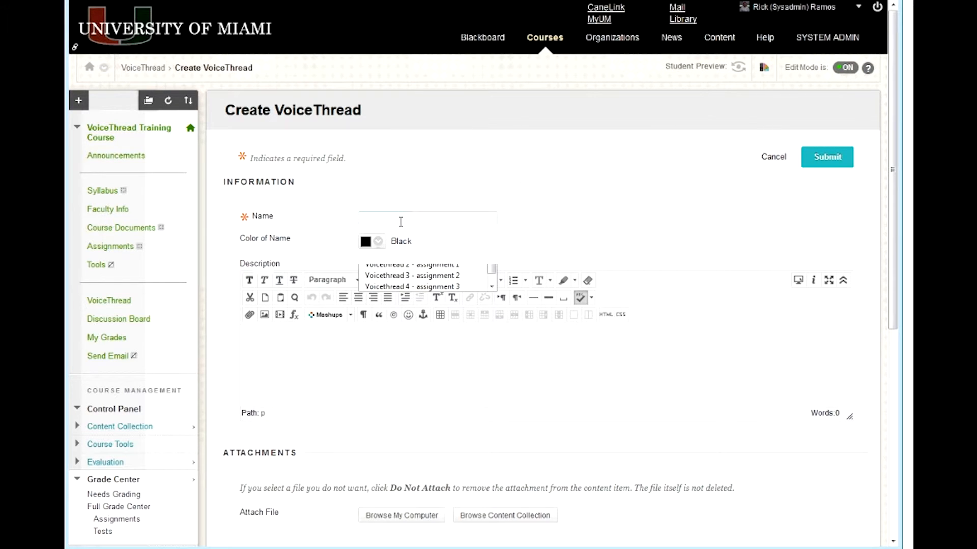
click(397, 233)
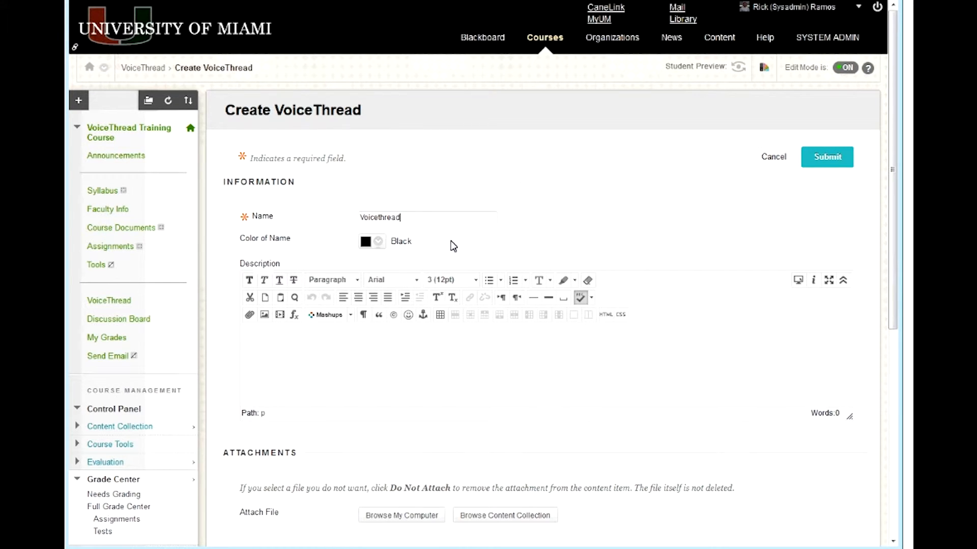
text(2 -)
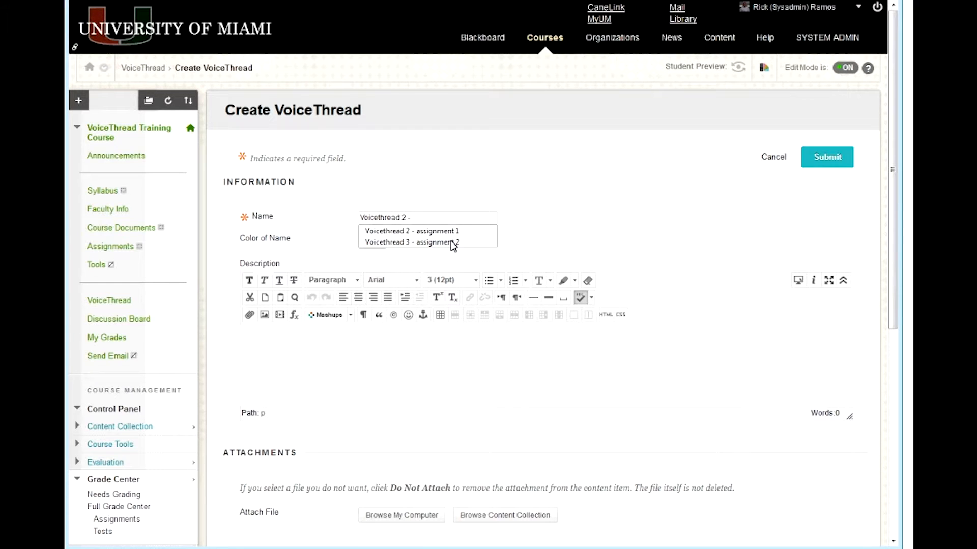
text(Test 1)
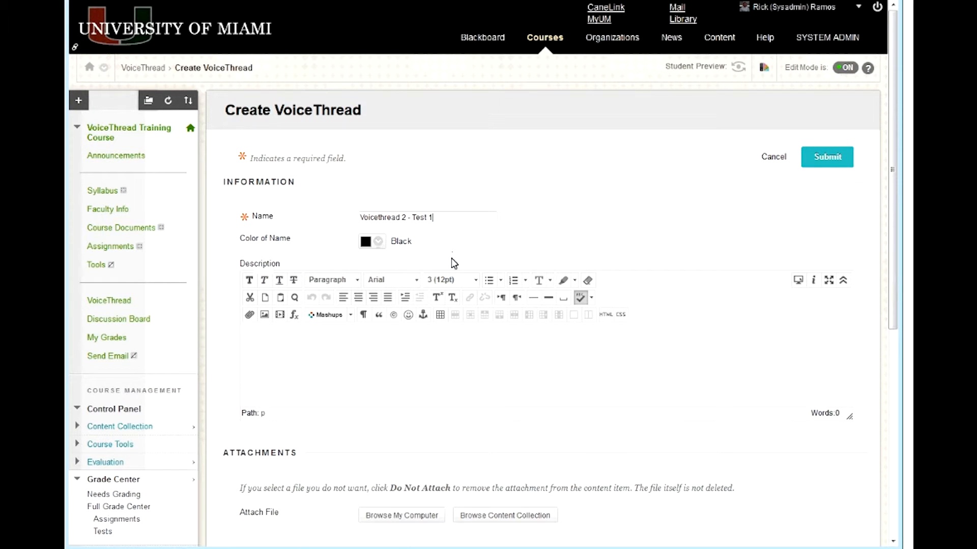
Enable evaluation for the Voicethread 2 - Test 1 item and submit it to the course
scroll(453, 269, down, 2)
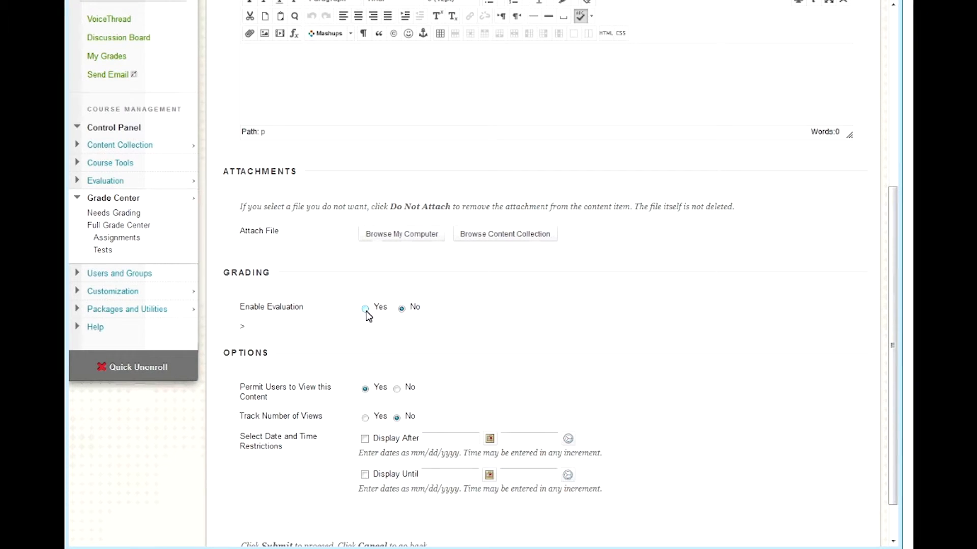
click(365, 309)
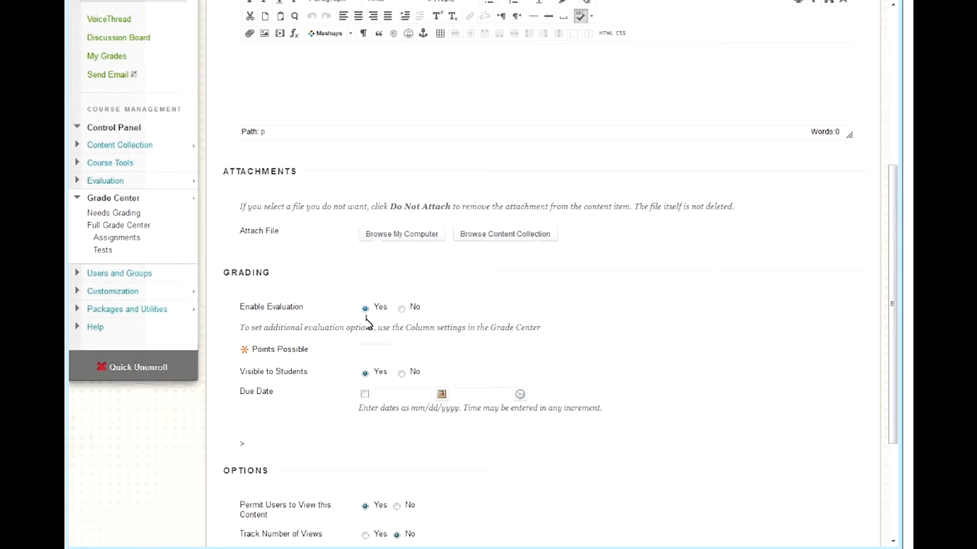
click(375, 364)
scroll(621, 344, down, 3)
click(825, 510)
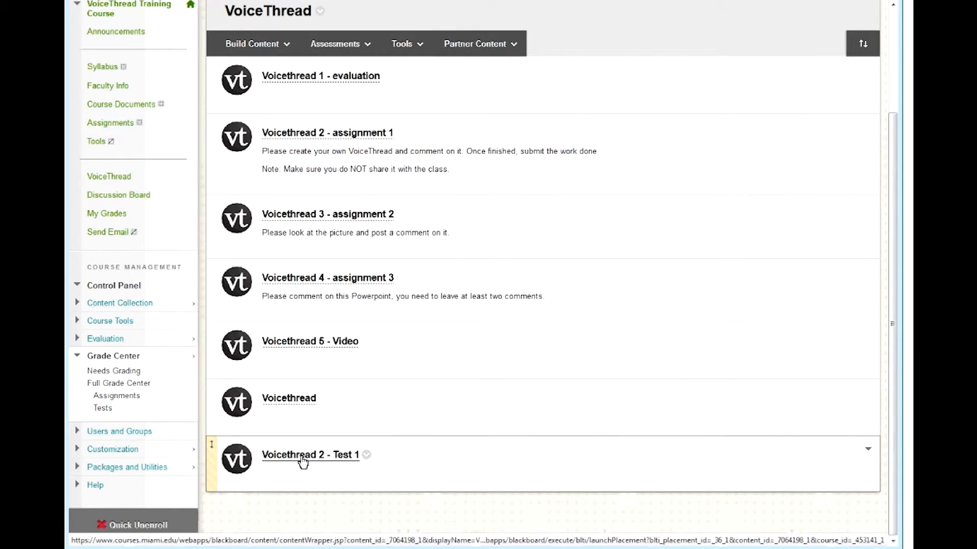
Open Voicethread 2 - Test 1, build a Submit a Comment assignment for it, and base it on a newly created VoiceThread
click(303, 461)
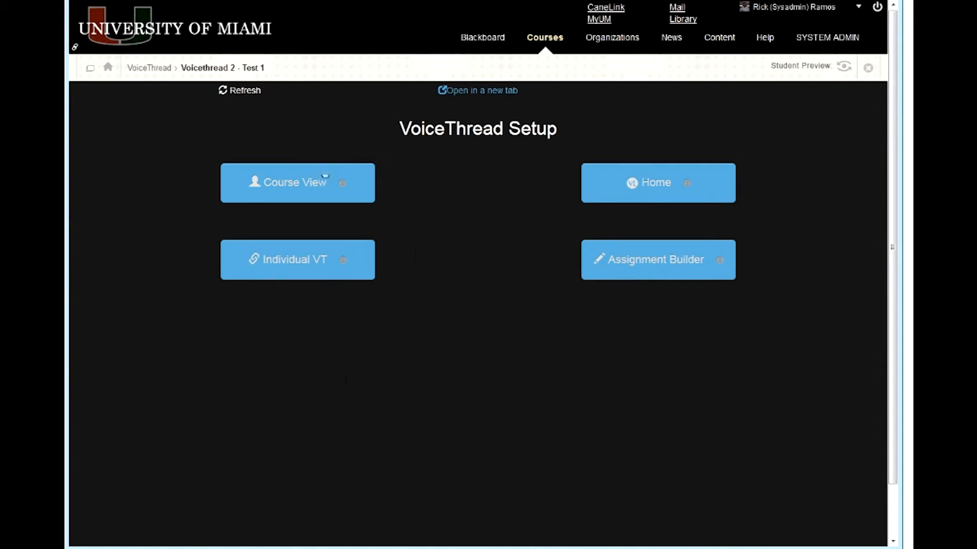
click(650, 270)
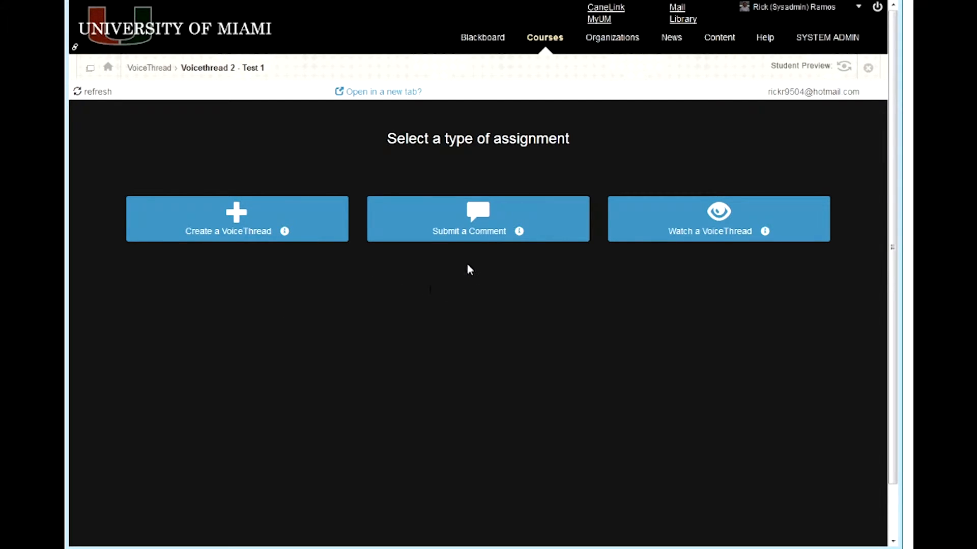
click(469, 230)
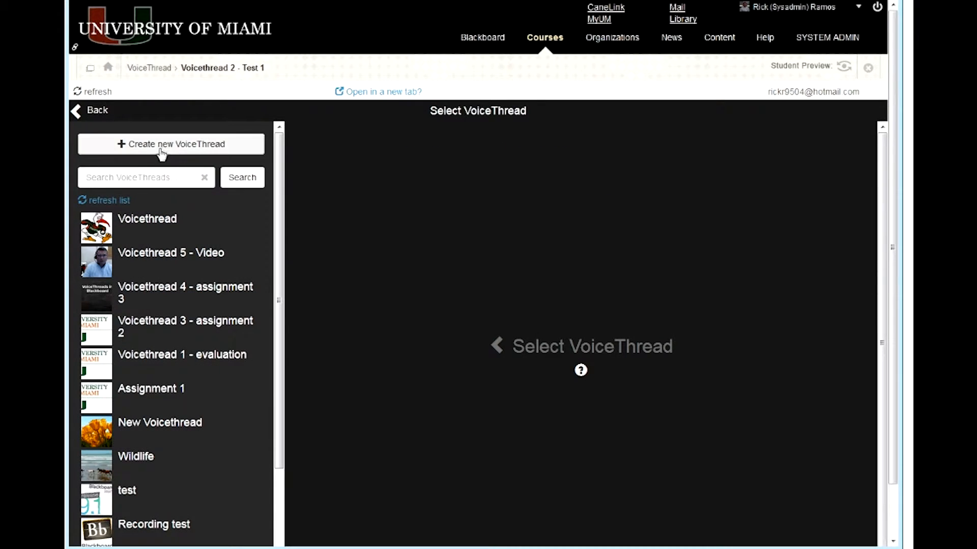
click(173, 148)
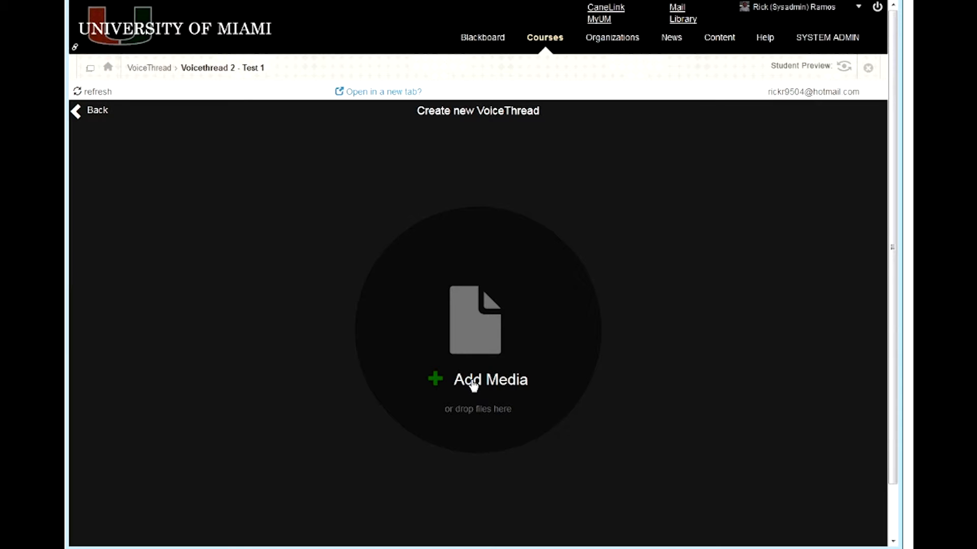
Add a webcam video of about 13 seconds as the VoiceThread's media, allowing camera and microphone access, previewing the recording and saving it
click(473, 385)
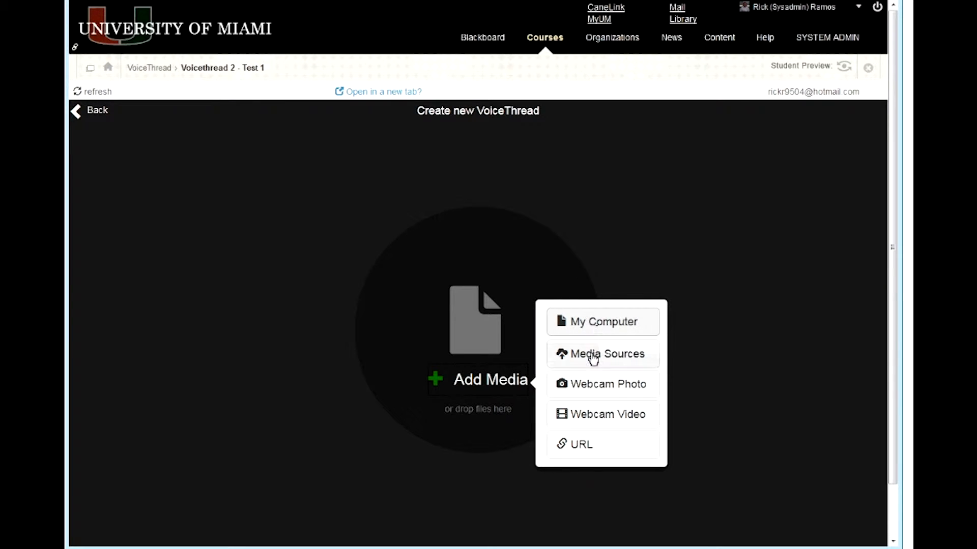
click(603, 422)
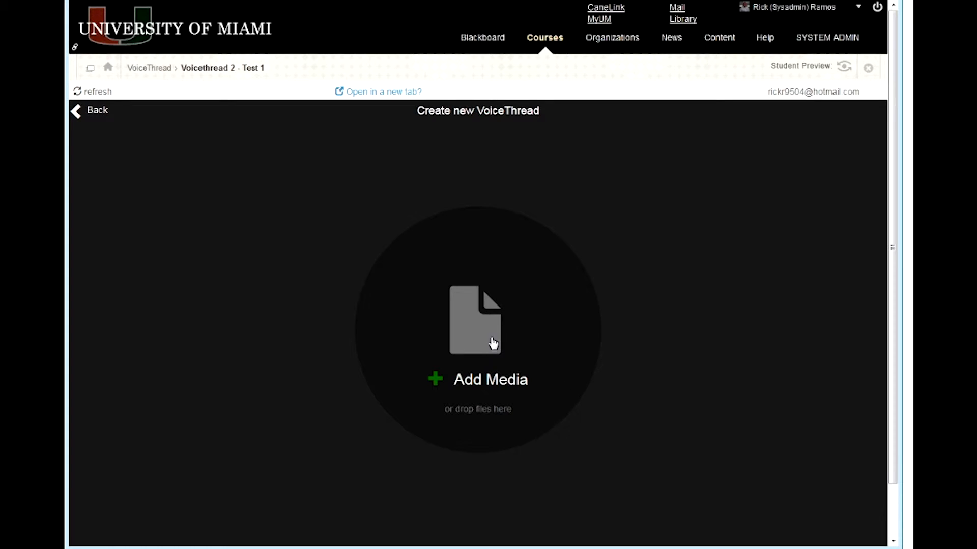
click(464, 351)
click(603, 415)
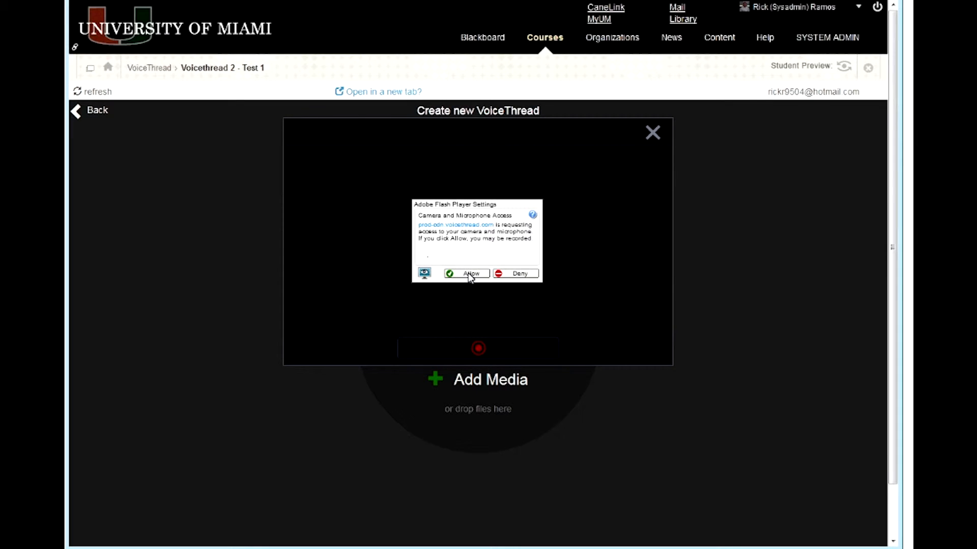
click(468, 273)
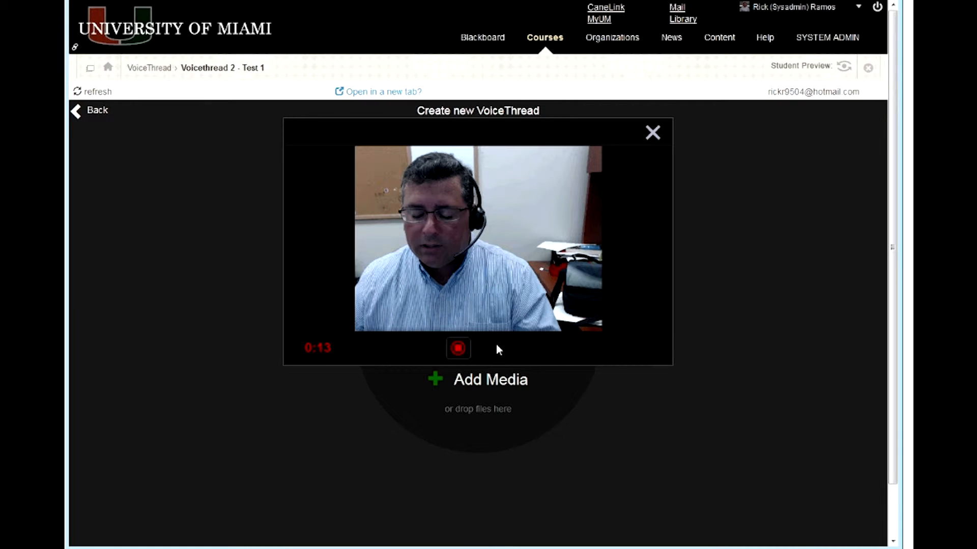
click(449, 349)
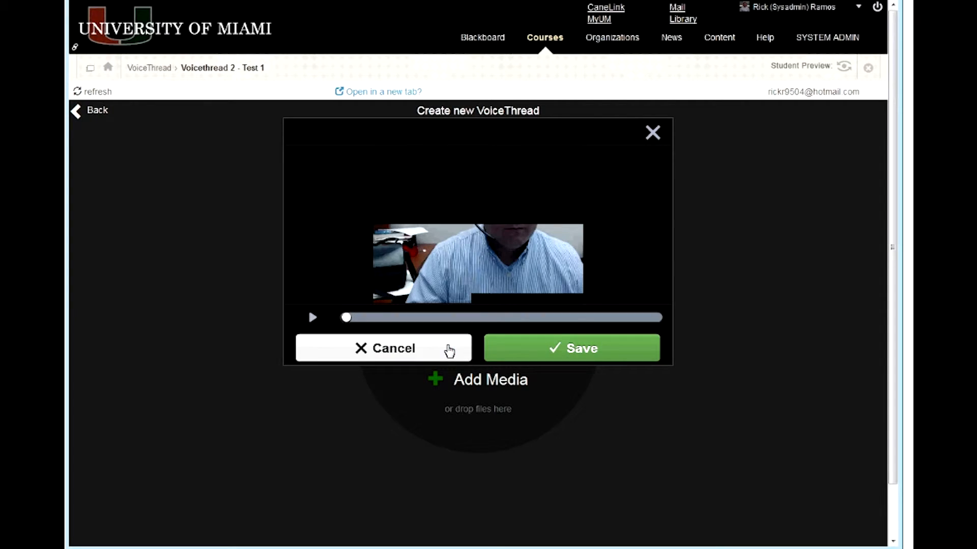
click(313, 318)
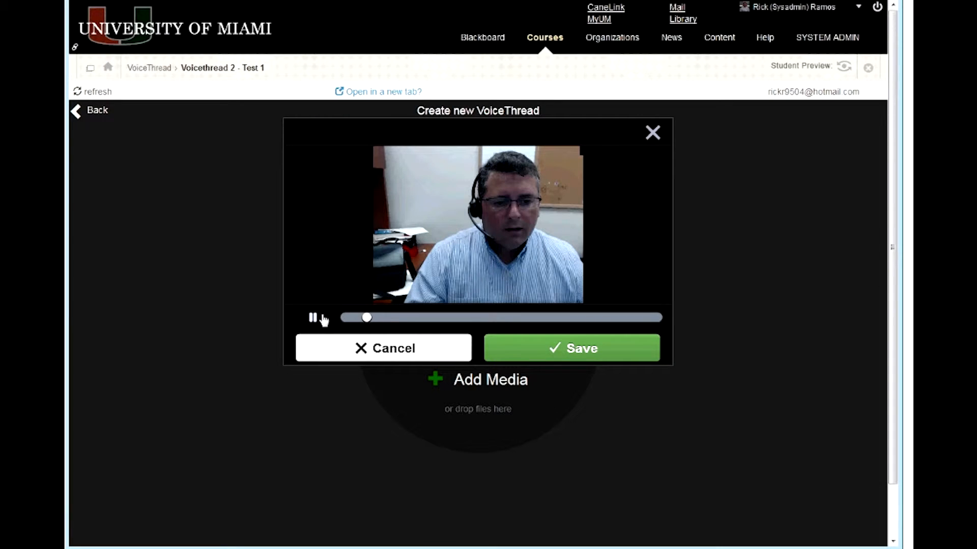
click(320, 318)
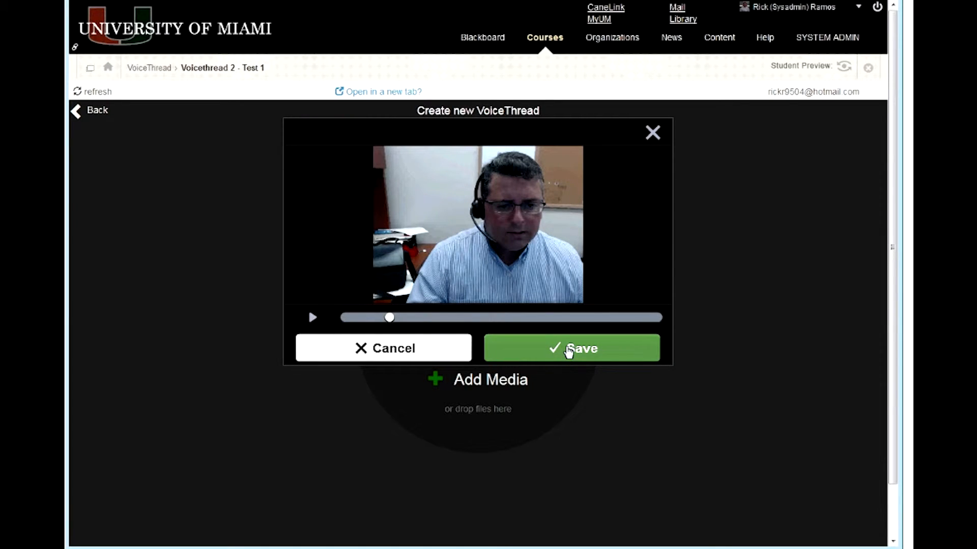
click(569, 350)
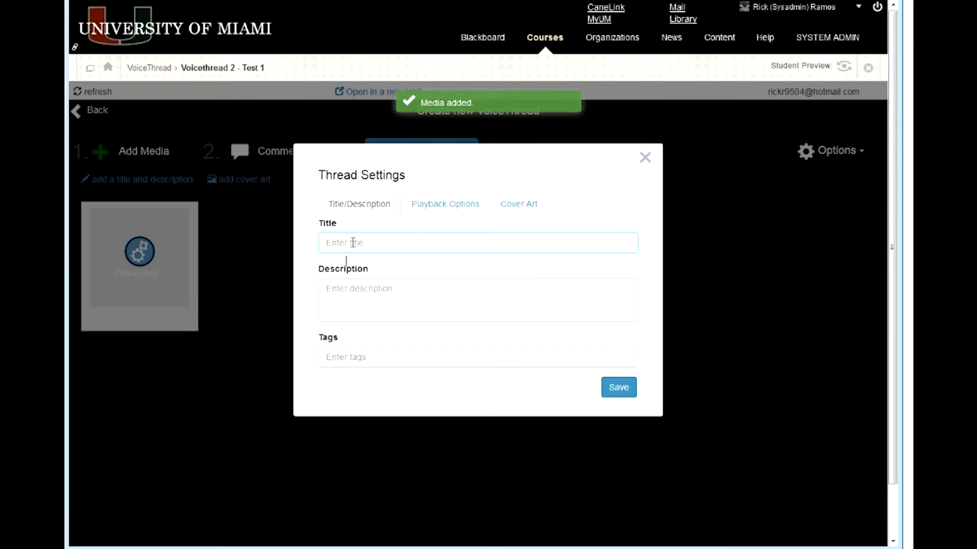
Title the new VoiceThread "Voicethread 2 - Test 1" and save its thread settings
click(352, 243)
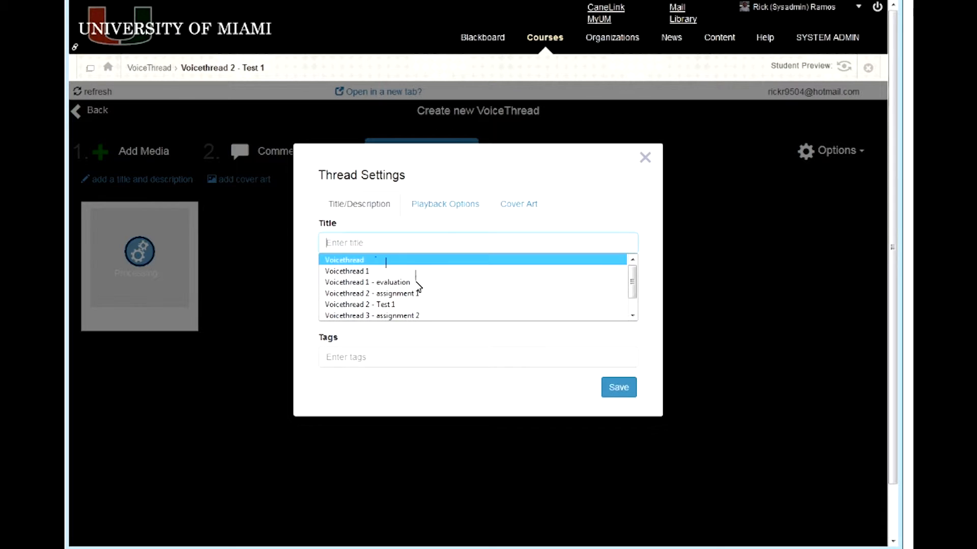
scroll(418, 283, up, 2)
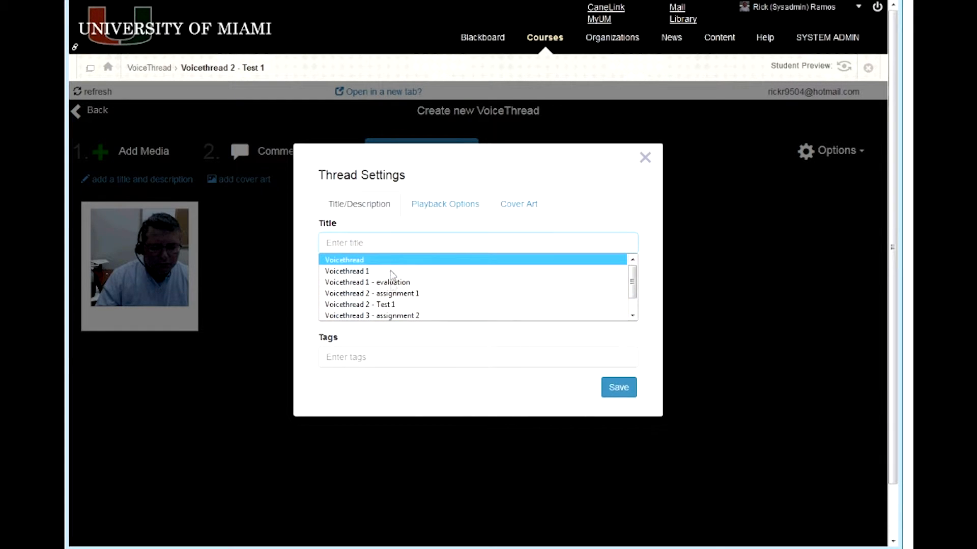
click(391, 305)
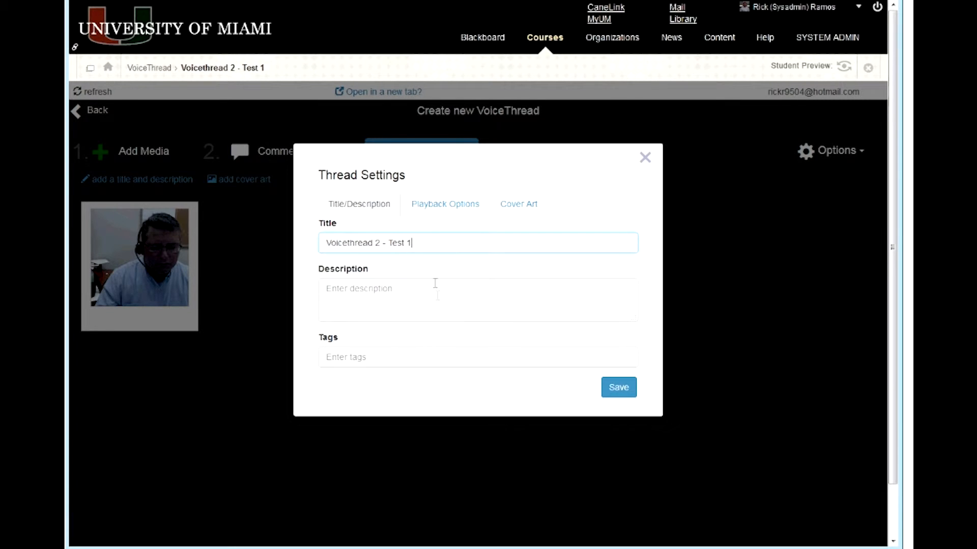
click(617, 389)
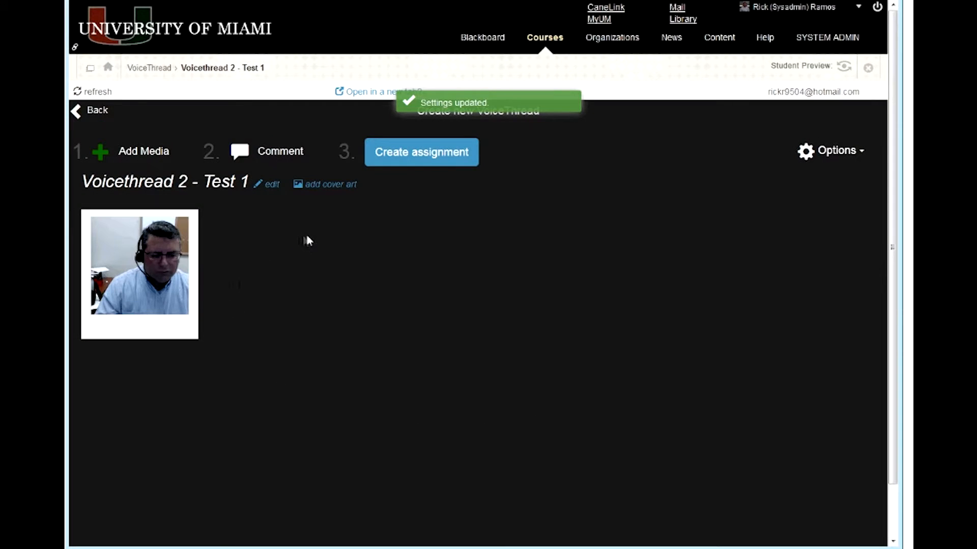
Start the assignment with 2 required comments and the description "Please comment and post at least two messages."
click(418, 162)
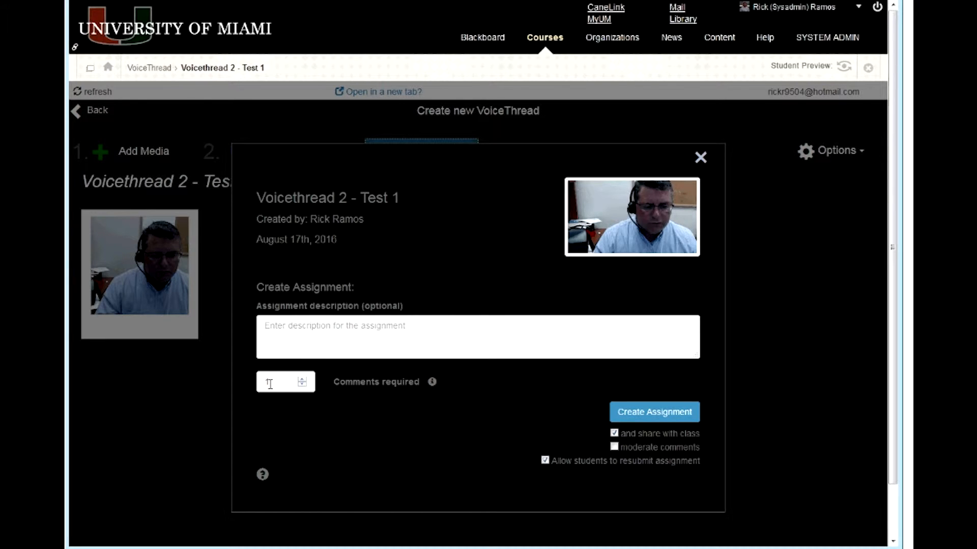
click(302, 379)
click(317, 326)
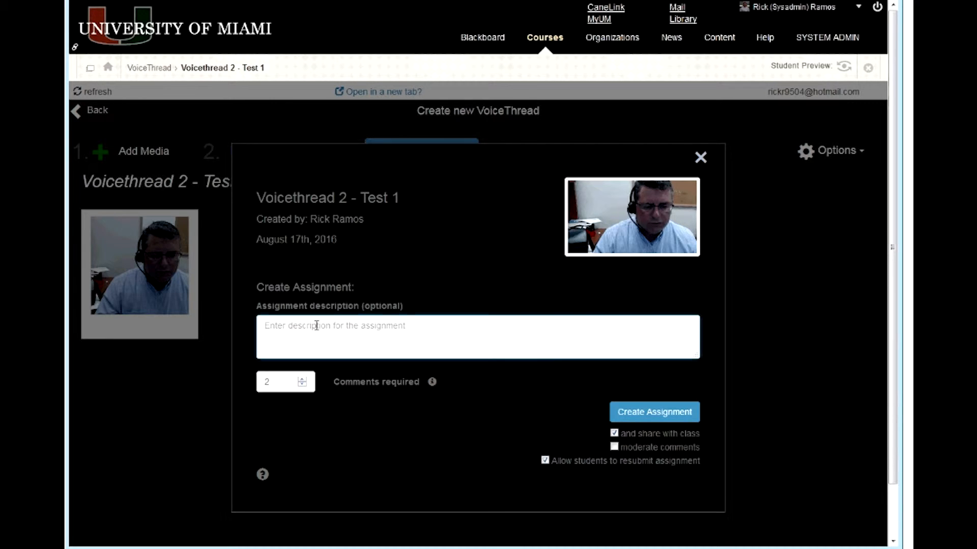
text(Please comment and )
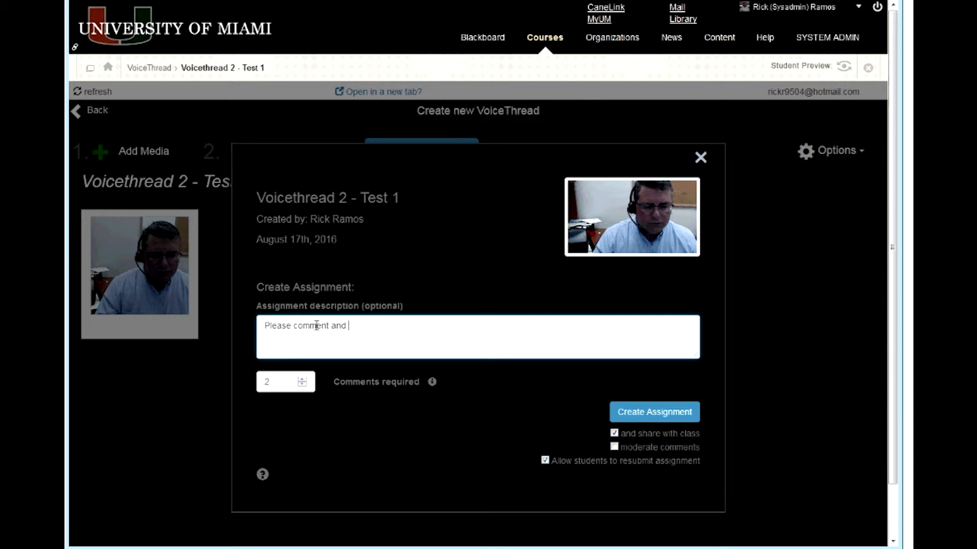
text(post at least two messages)
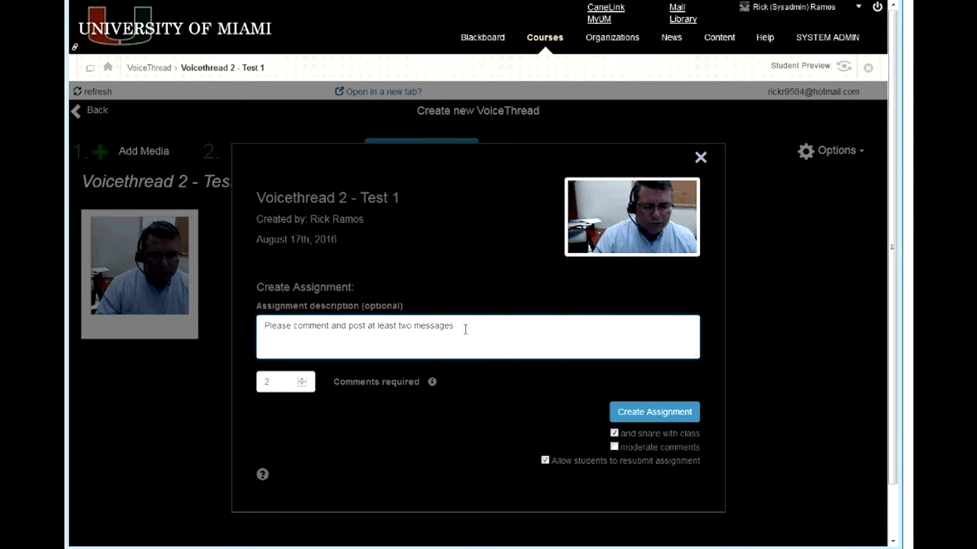
text(.)
Enable comment moderation, create the assignment shared with the class, and return to the course
click(614, 446)
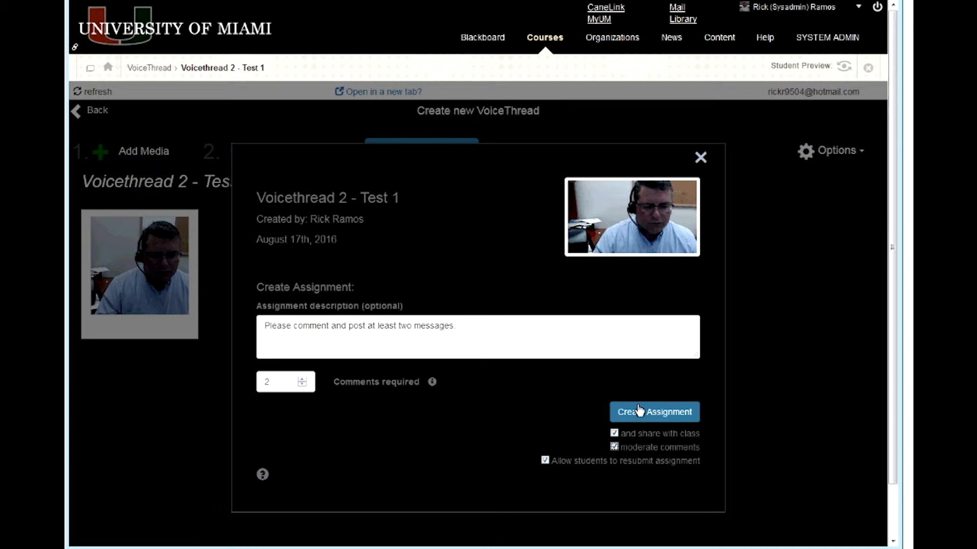
click(655, 416)
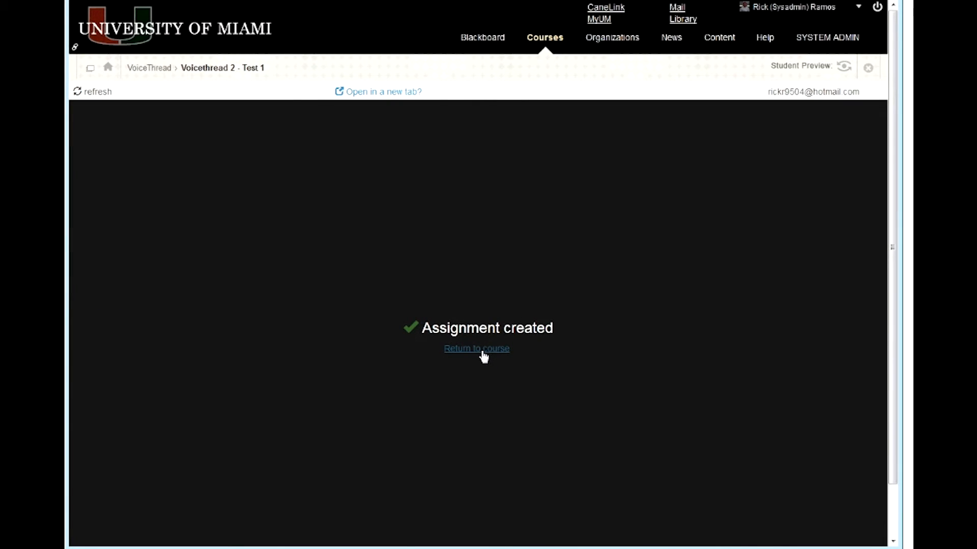
click(484, 350)
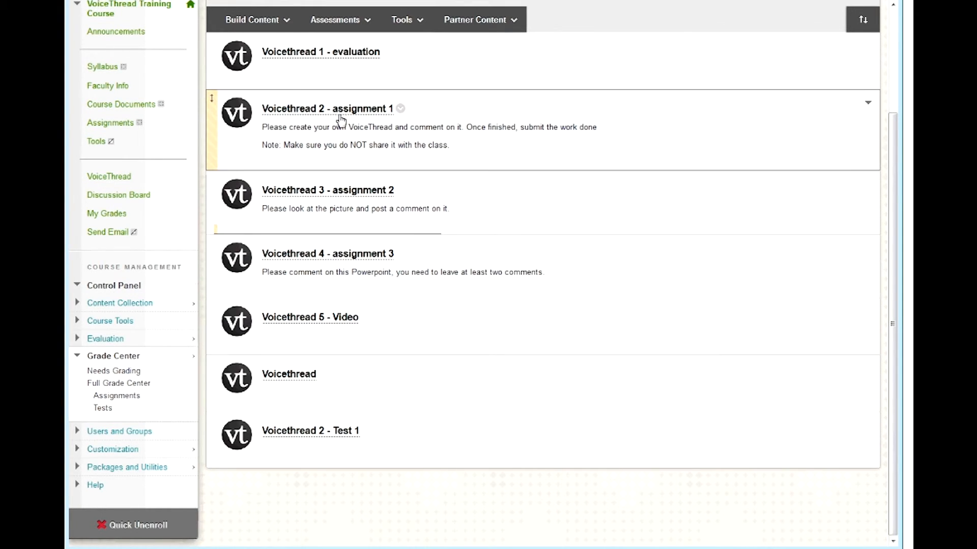
Open Voicethread 3 - assignment 2, view the first student's submitted comment, and check its option for revealing a moderated comment
click(312, 113)
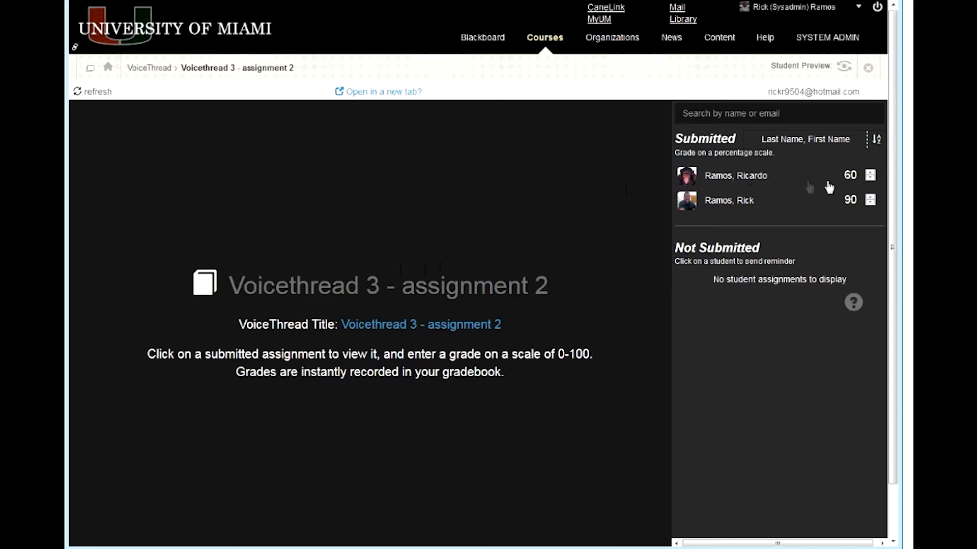
click(846, 175)
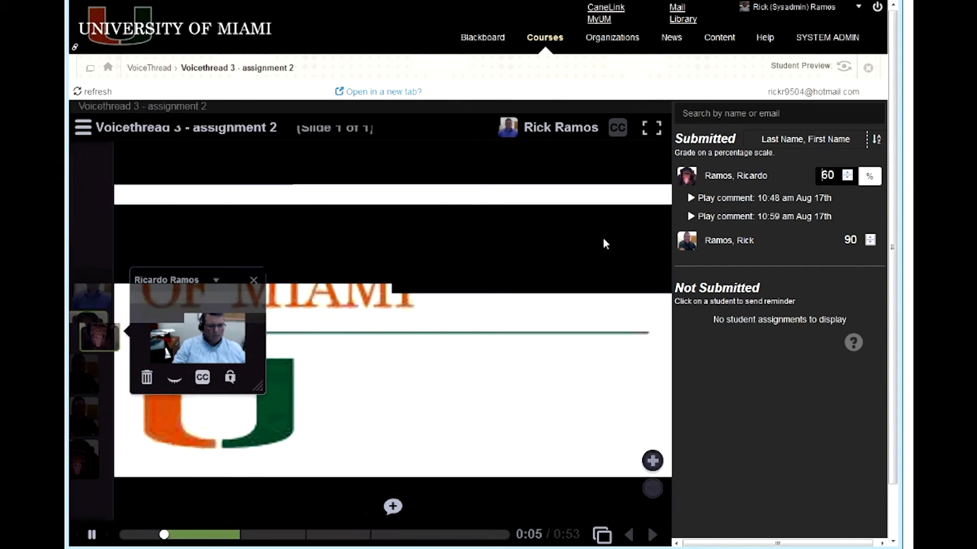
click(603, 239)
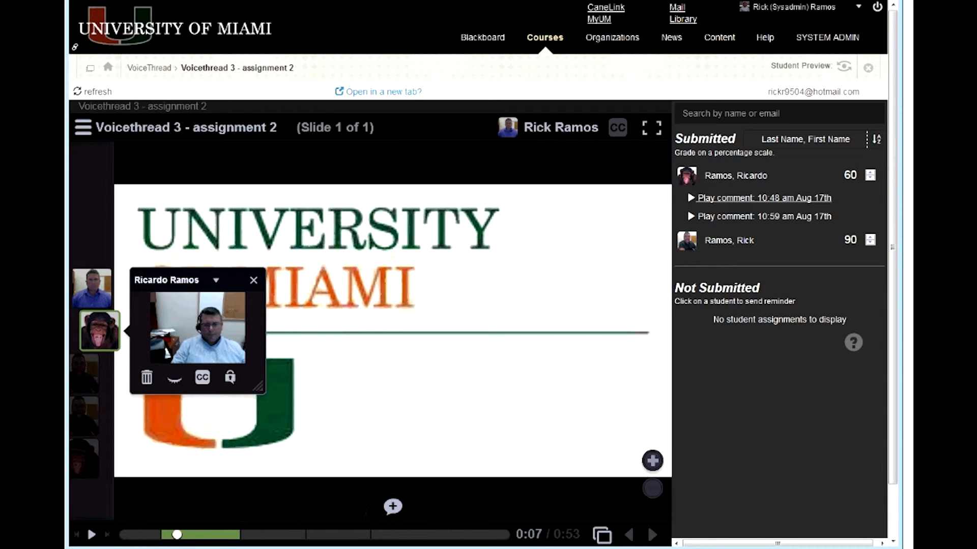
click(253, 281)
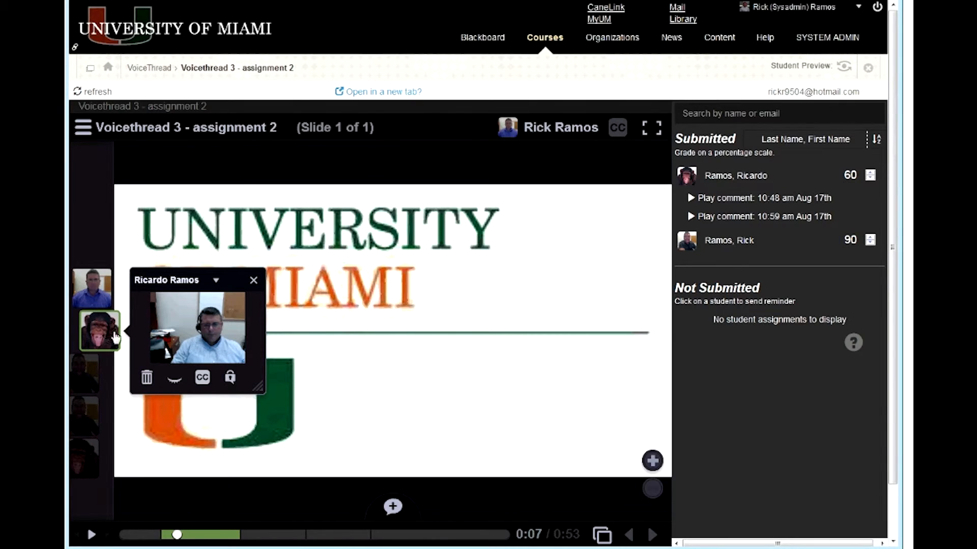
click(175, 384)
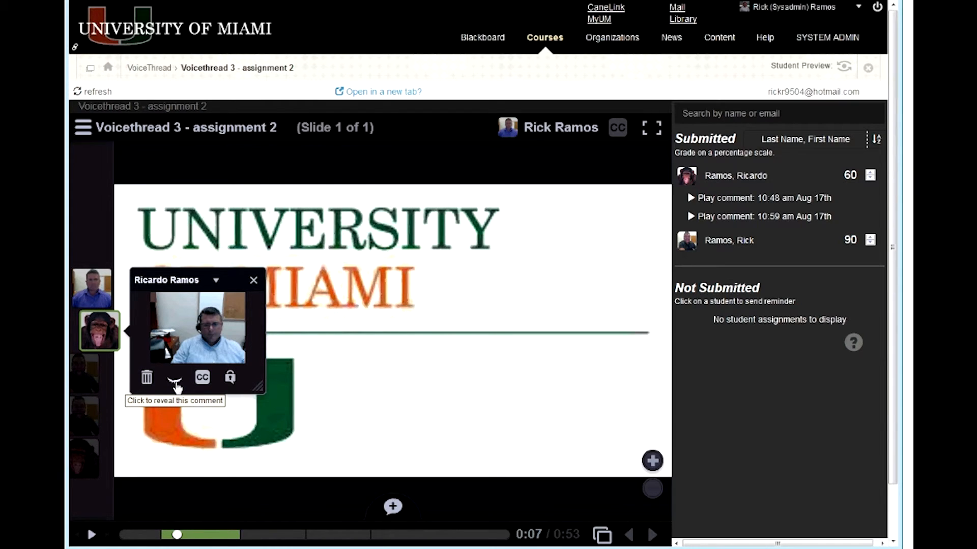
click(176, 385)
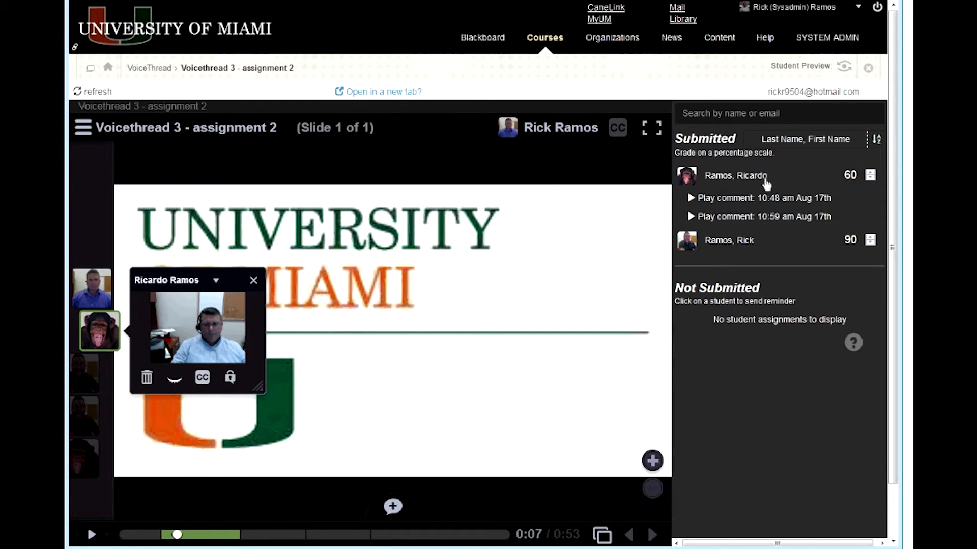
Set the first submitted student's grade for Voicethread 3 - assignment 2 to 65 percent
click(850, 175)
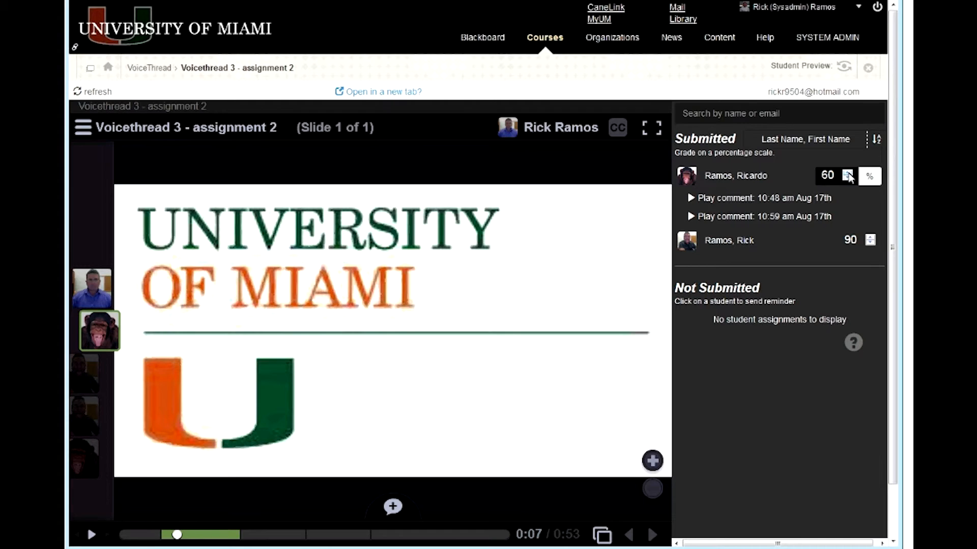
click(870, 178)
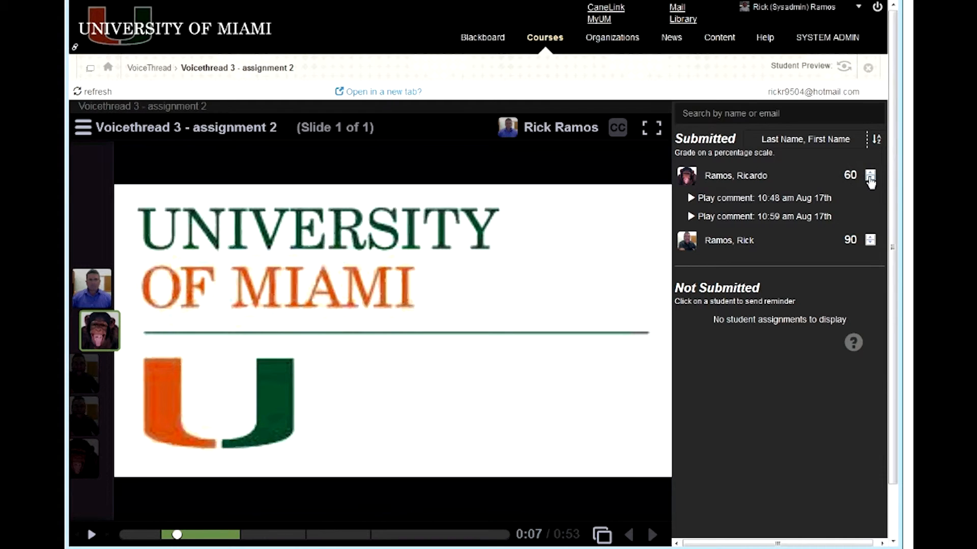
click(870, 173)
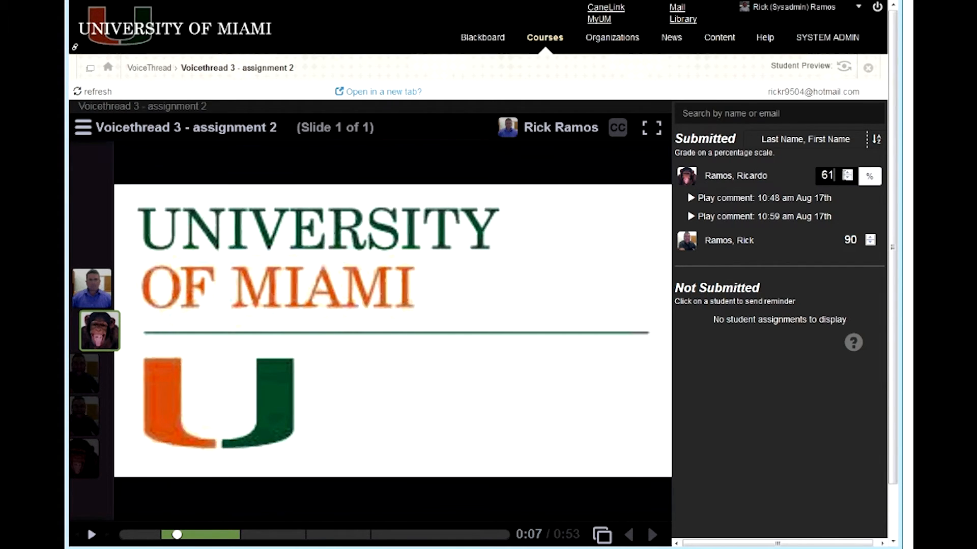
click(845, 172)
click(846, 173)
click(846, 173)
click(846, 173)
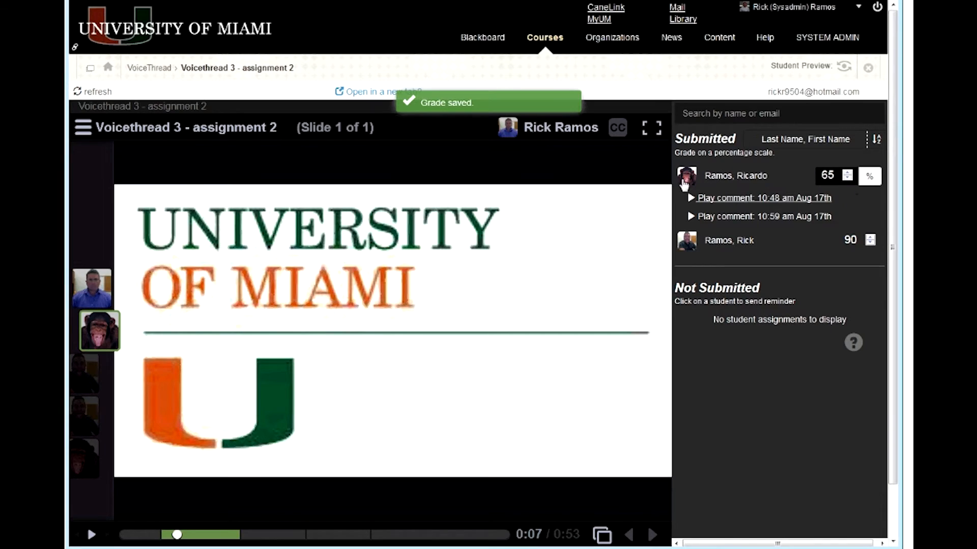
click(576, 99)
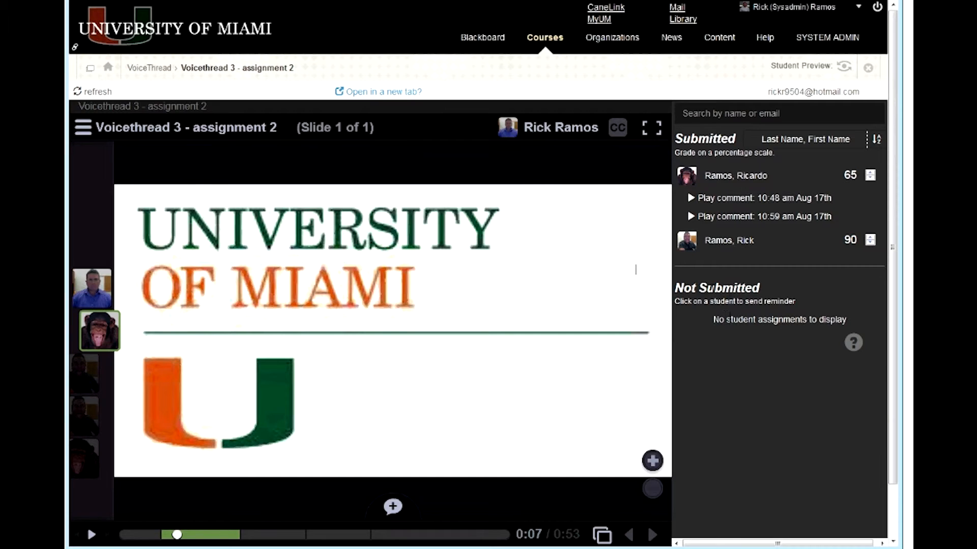
Check the students without a submission, return to the VoiceThread area, and open Voicethread 4 - assignment 3 to control playback of the submitted comment
drag(677, 287, 767, 332)
click(713, 332)
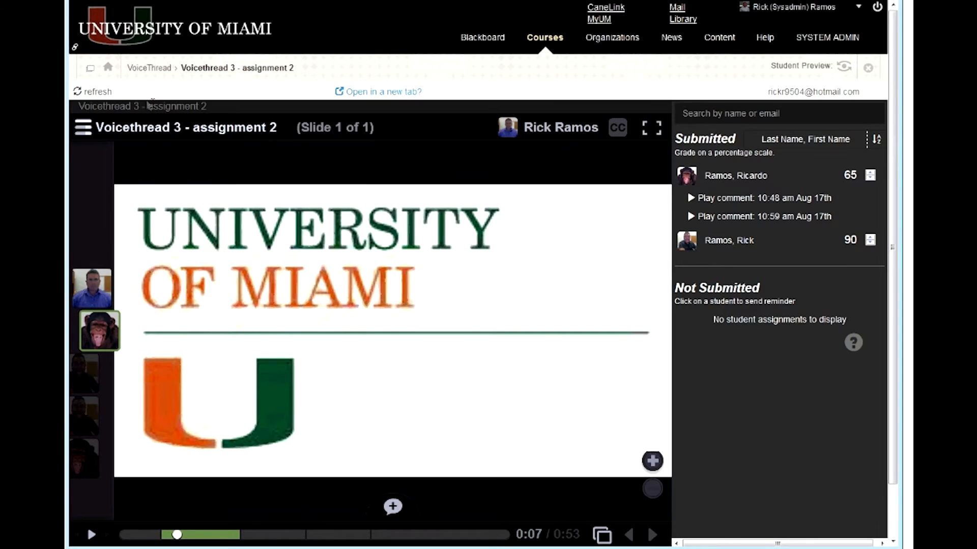
click(162, 71)
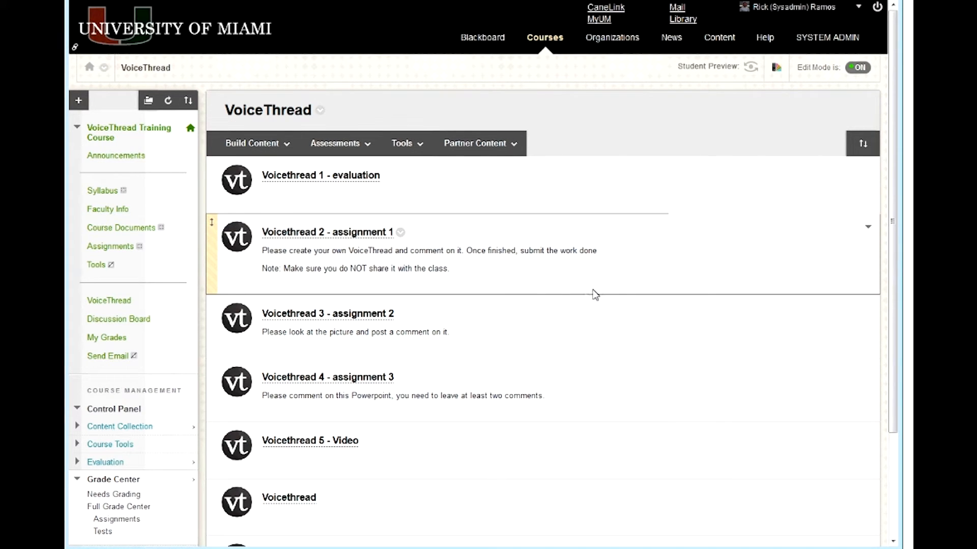
click(312, 379)
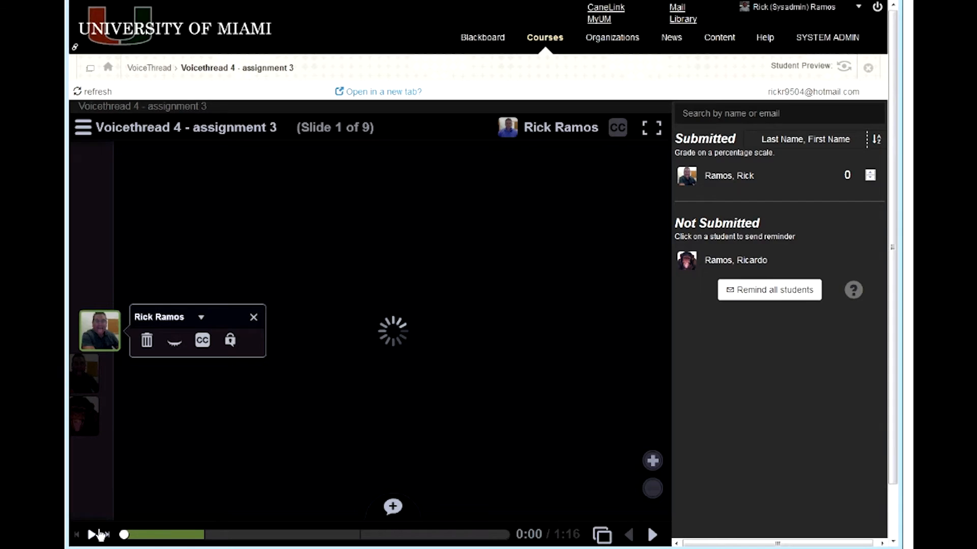
click(92, 535)
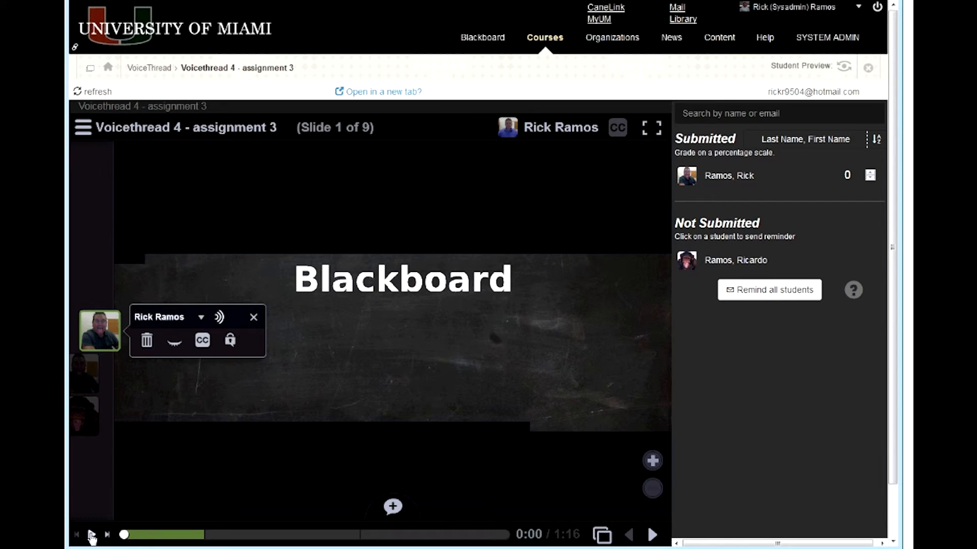